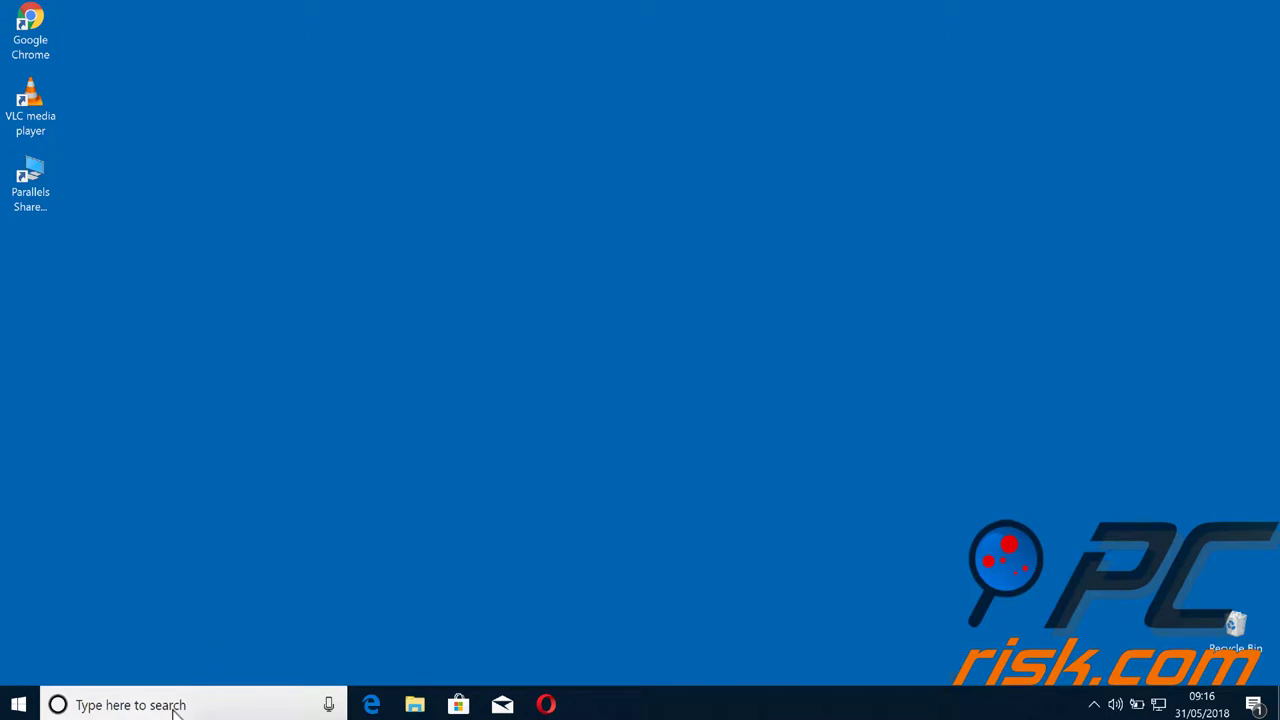
Step: Search Windows for "task scheduler" and open the Task Scheduler desktop app
left_click(175, 706)
type("t")
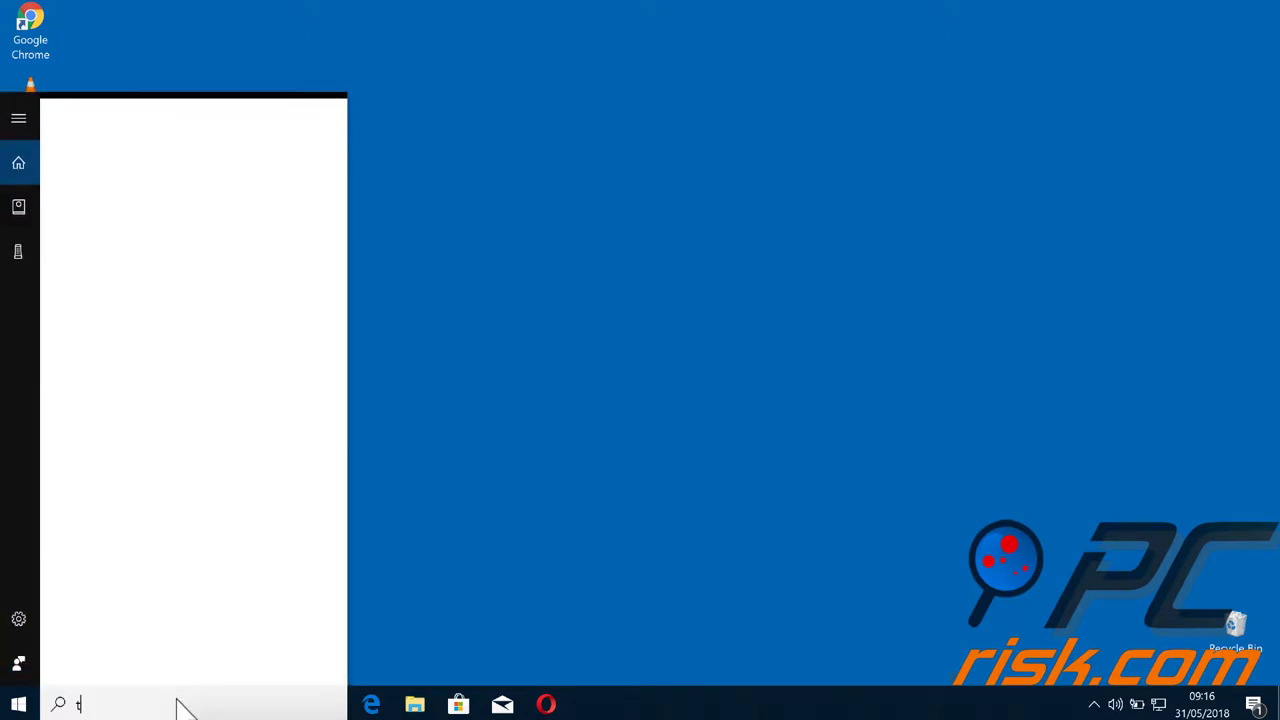
type("ask schedul")
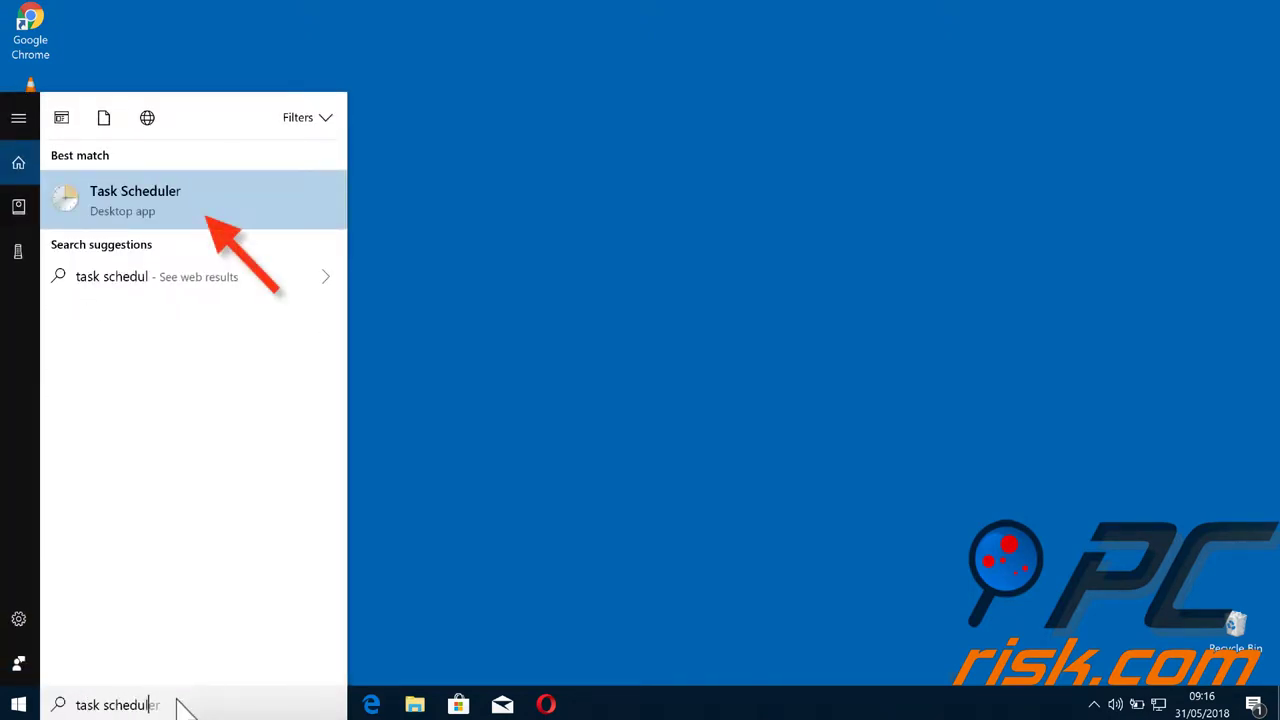
type("er")
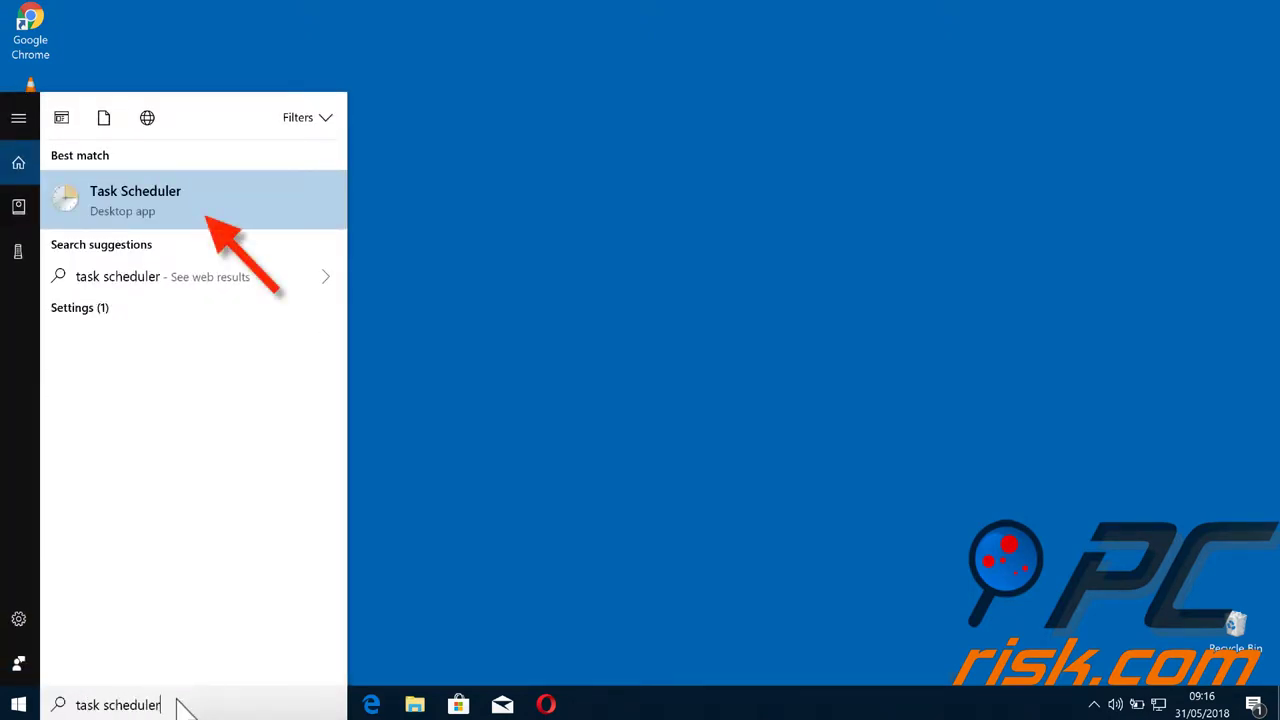
left_click(181, 207)
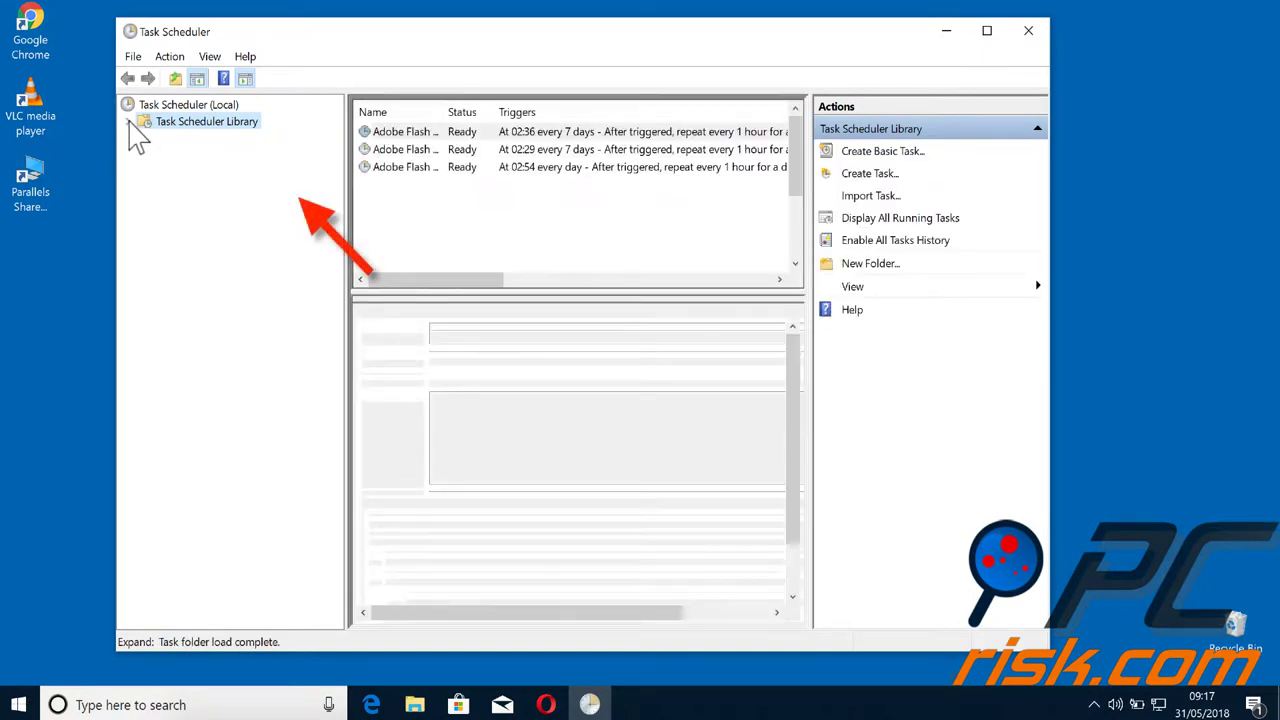
Step: Expand Task Scheduler Library down through Microsoft and Windows, and open the MemoryDiagnostic folder
left_click(129, 121)
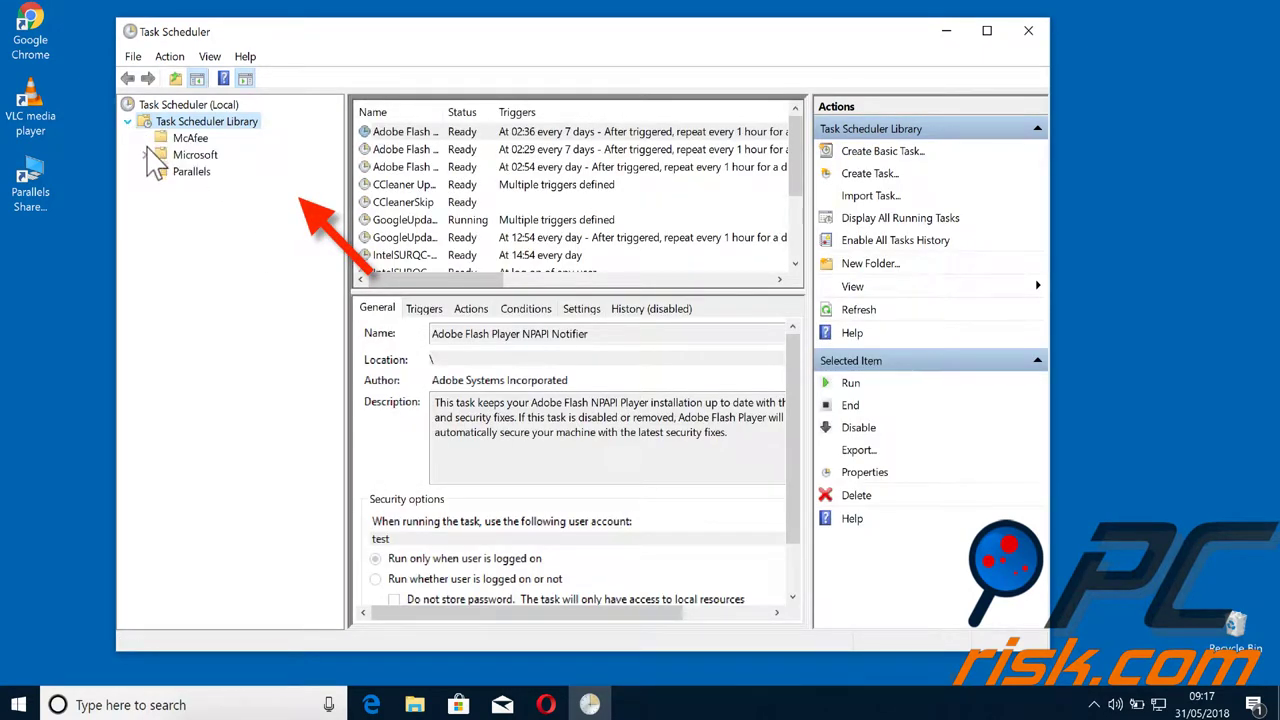
left_click(146, 156)
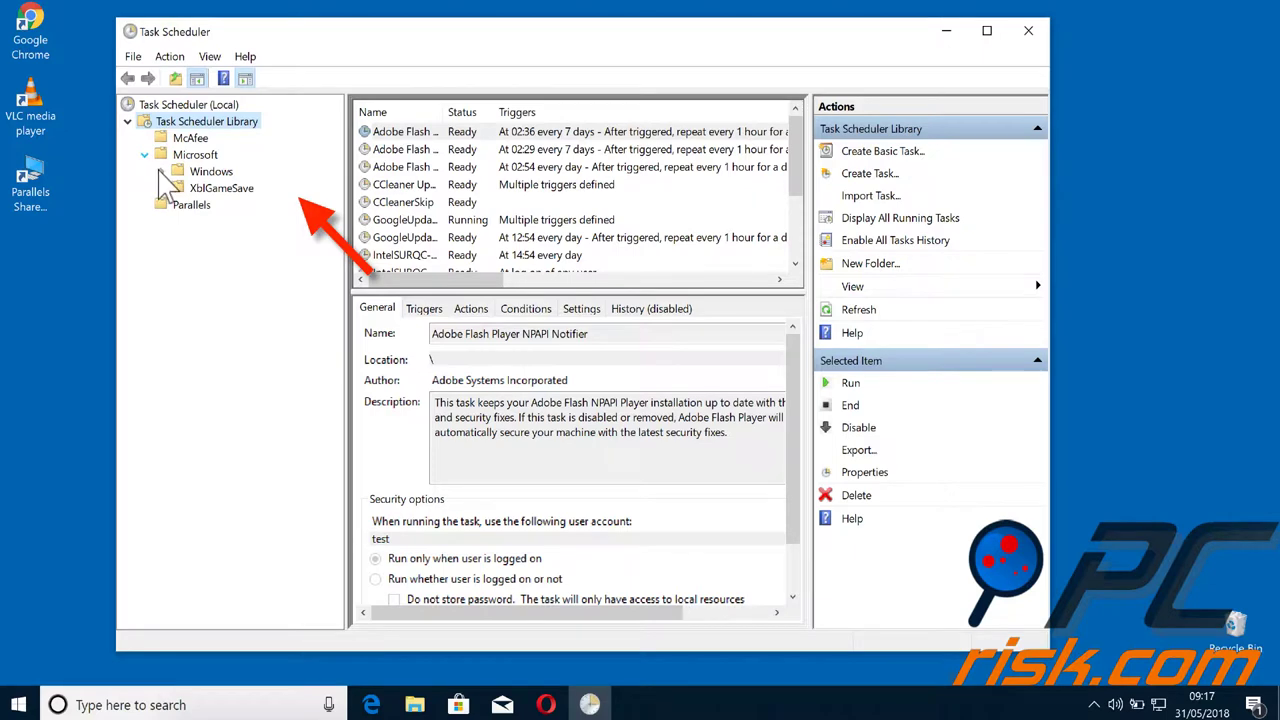
left_click(161, 171)
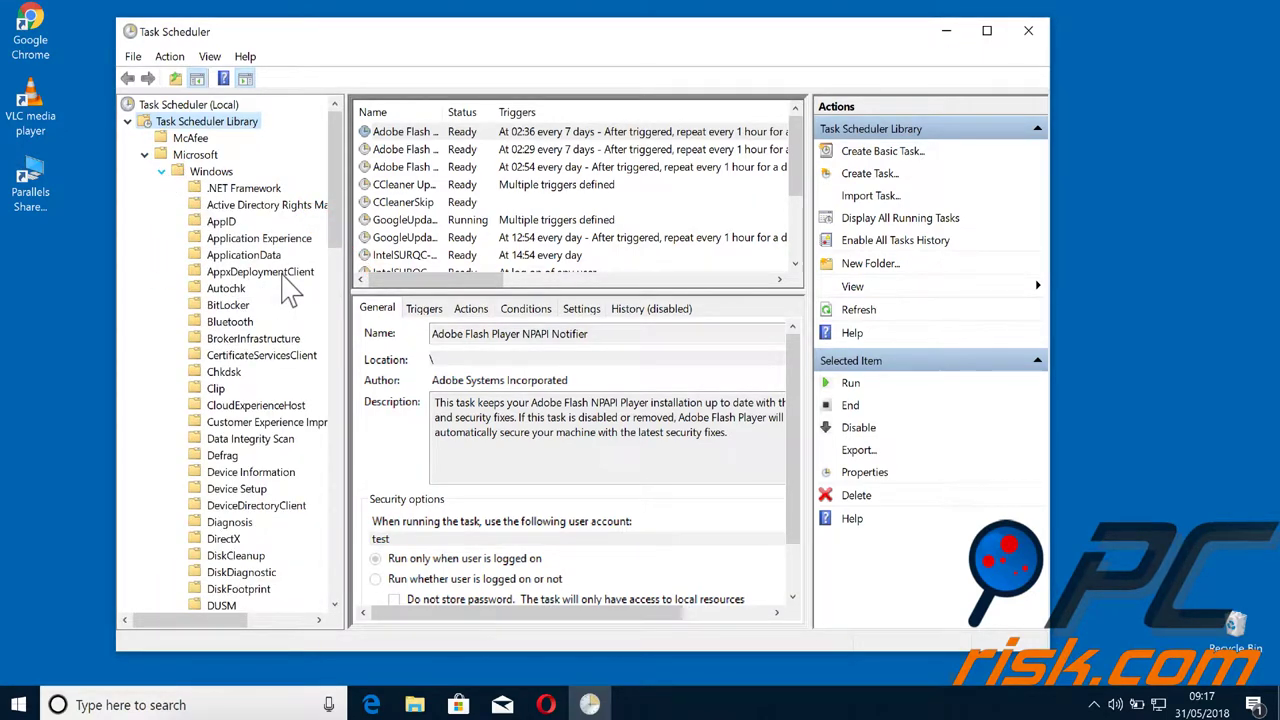
scroll(280, 300, "down", 15)
scroll(271, 299, "up", 10)
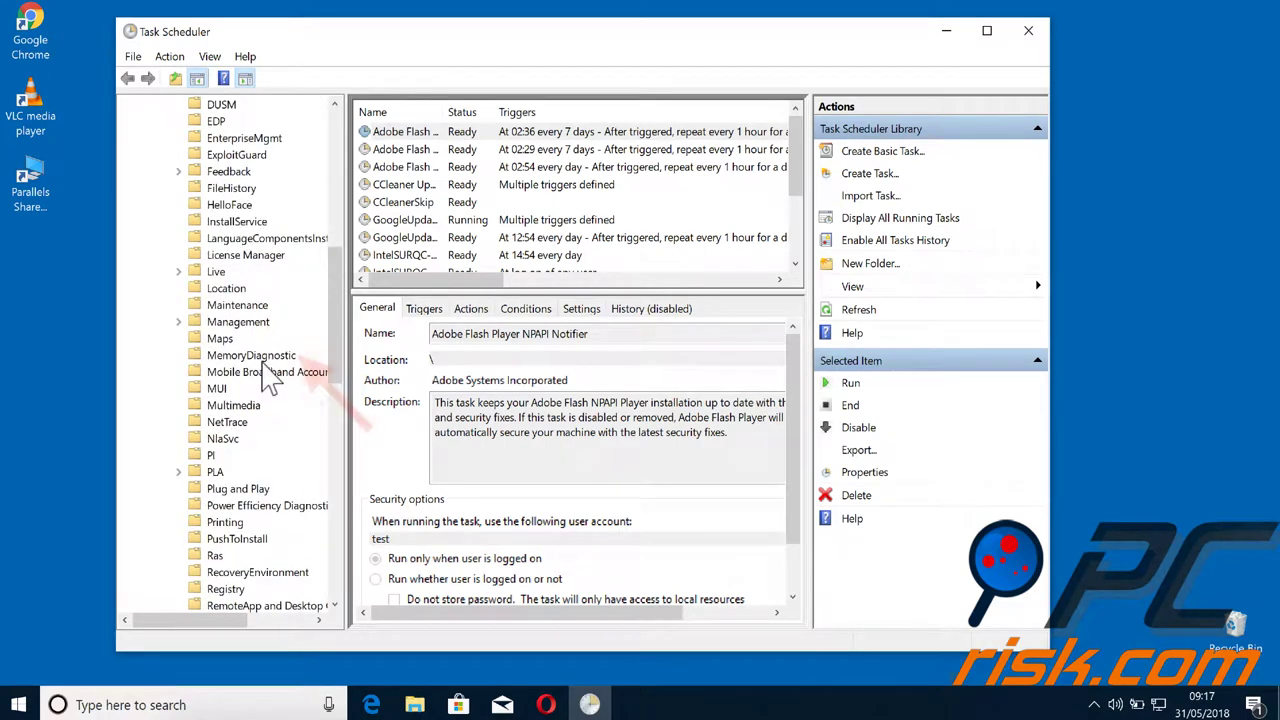
left_click(262, 358)
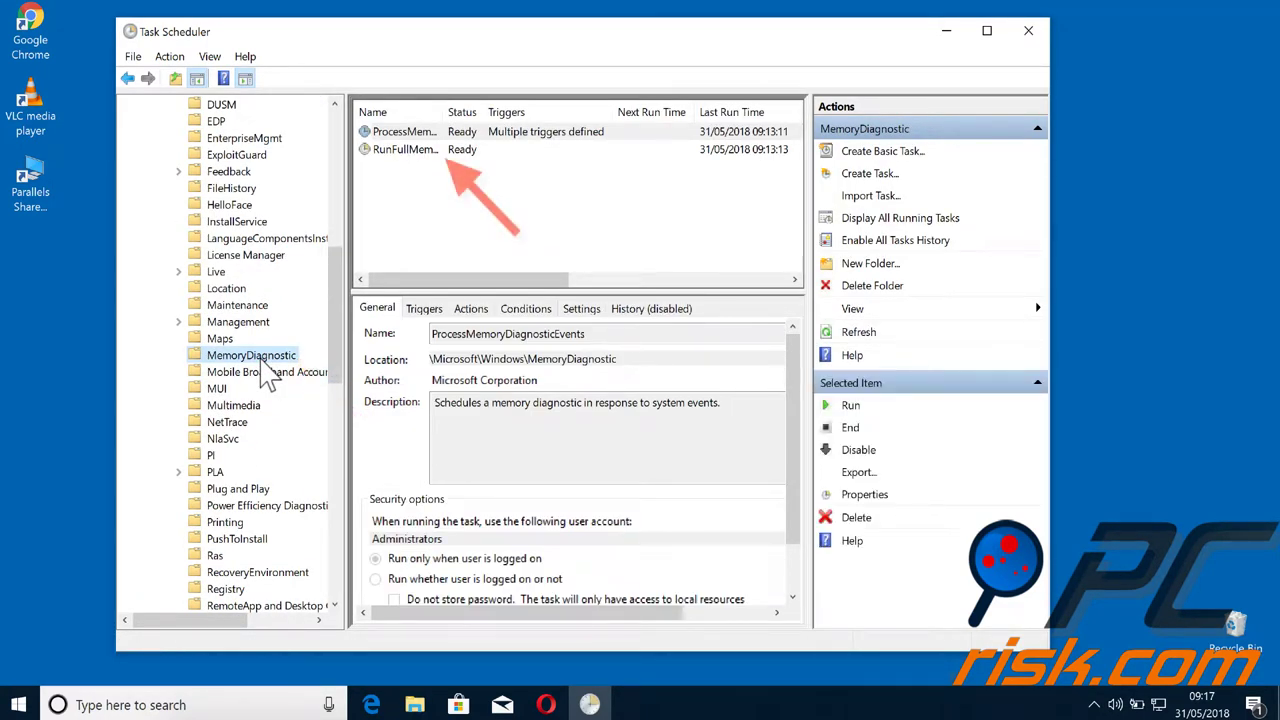
Step: Disable the RunFullMemoryDiagnostic task in the MemoryDiagnostic folder and close Task Scheduler
left_click(419, 150)
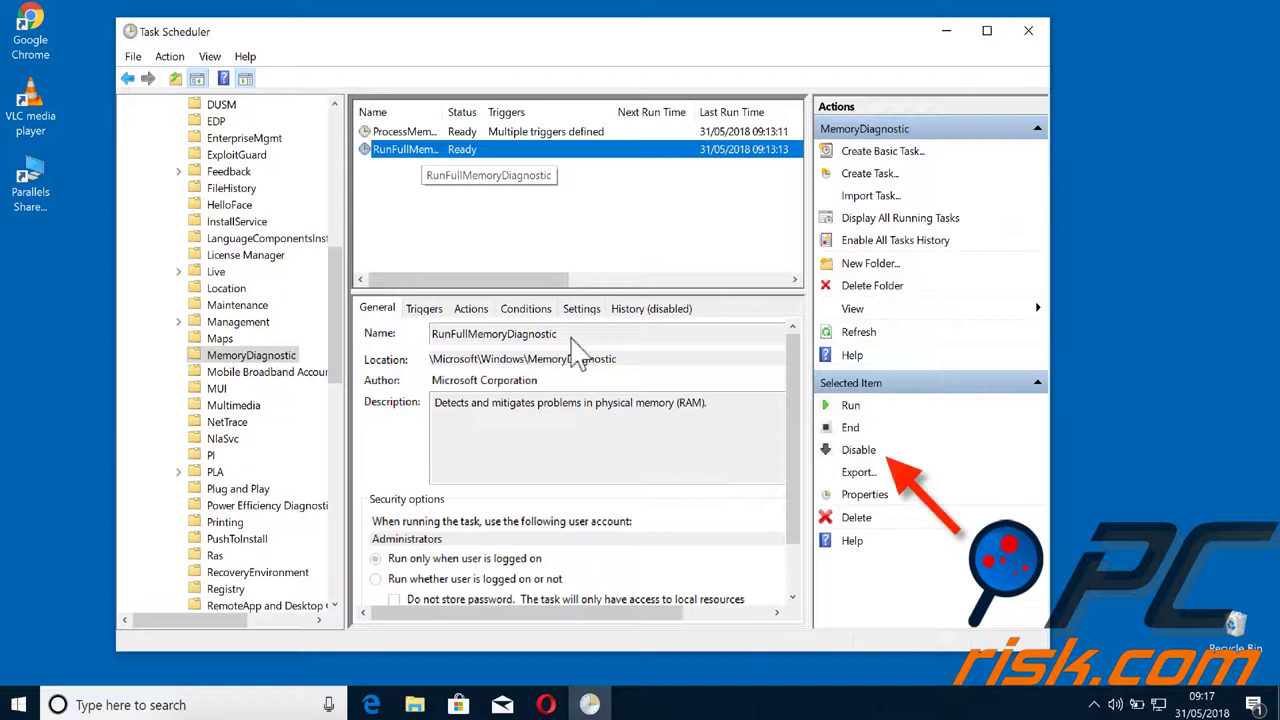
left_click(857, 452)
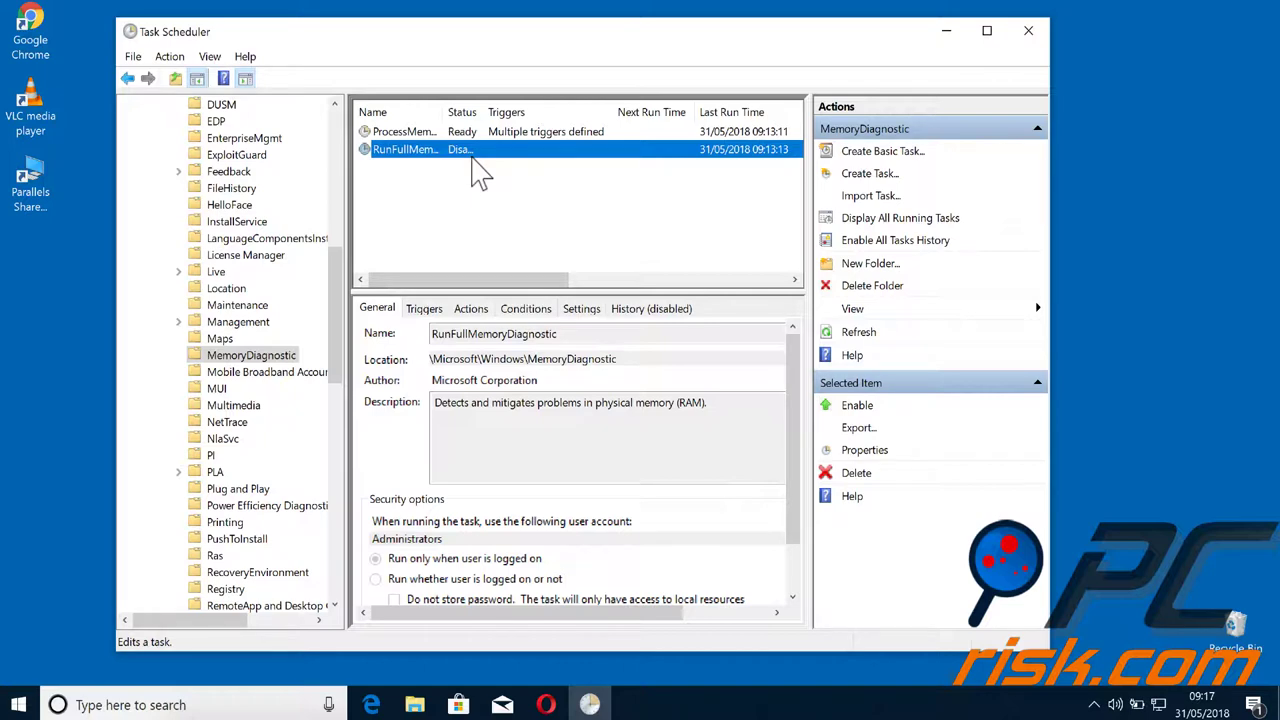
left_click(1033, 30)
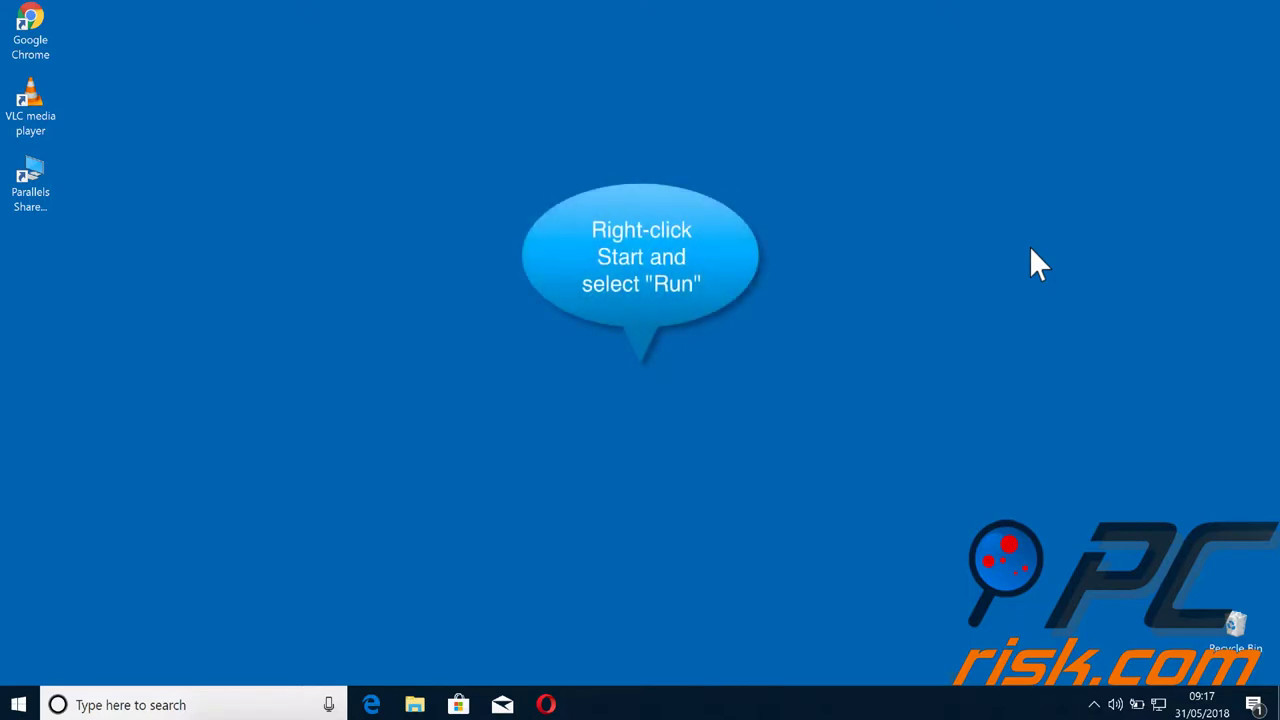
Step: Open System Properties by running sysdm.cpl from the Run dialog
right_click(27, 706)
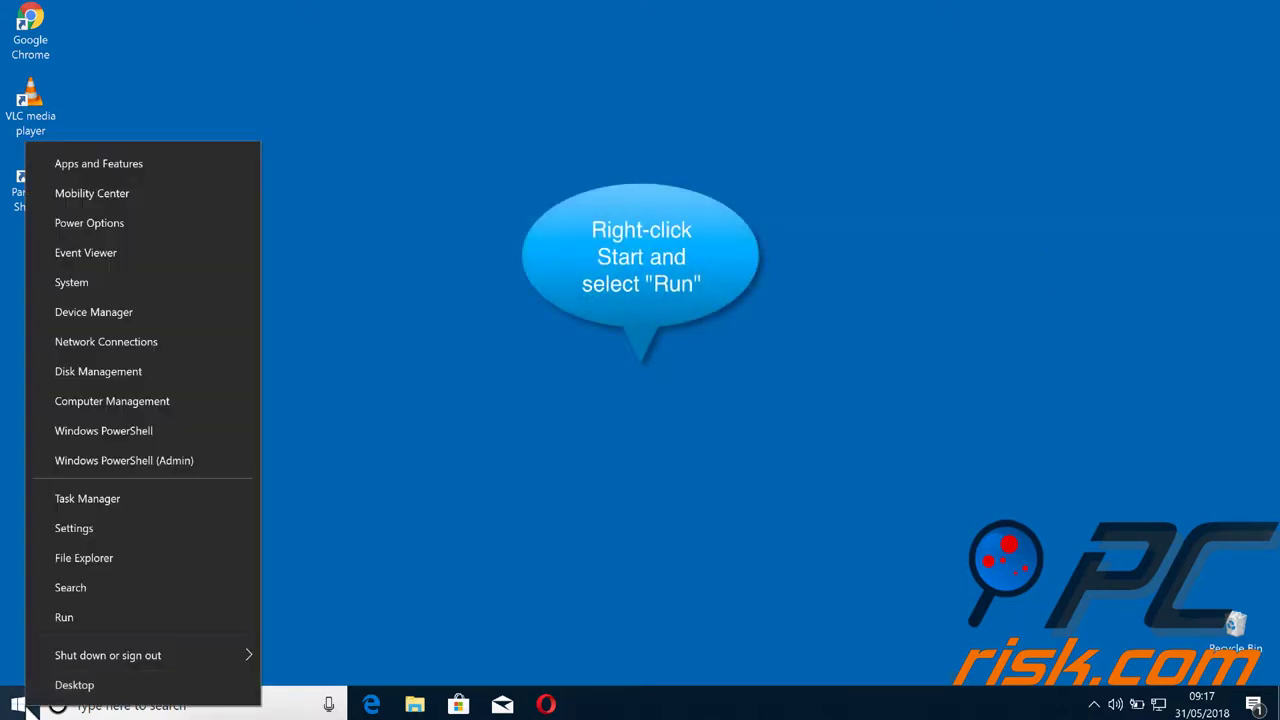
left_click(63, 616)
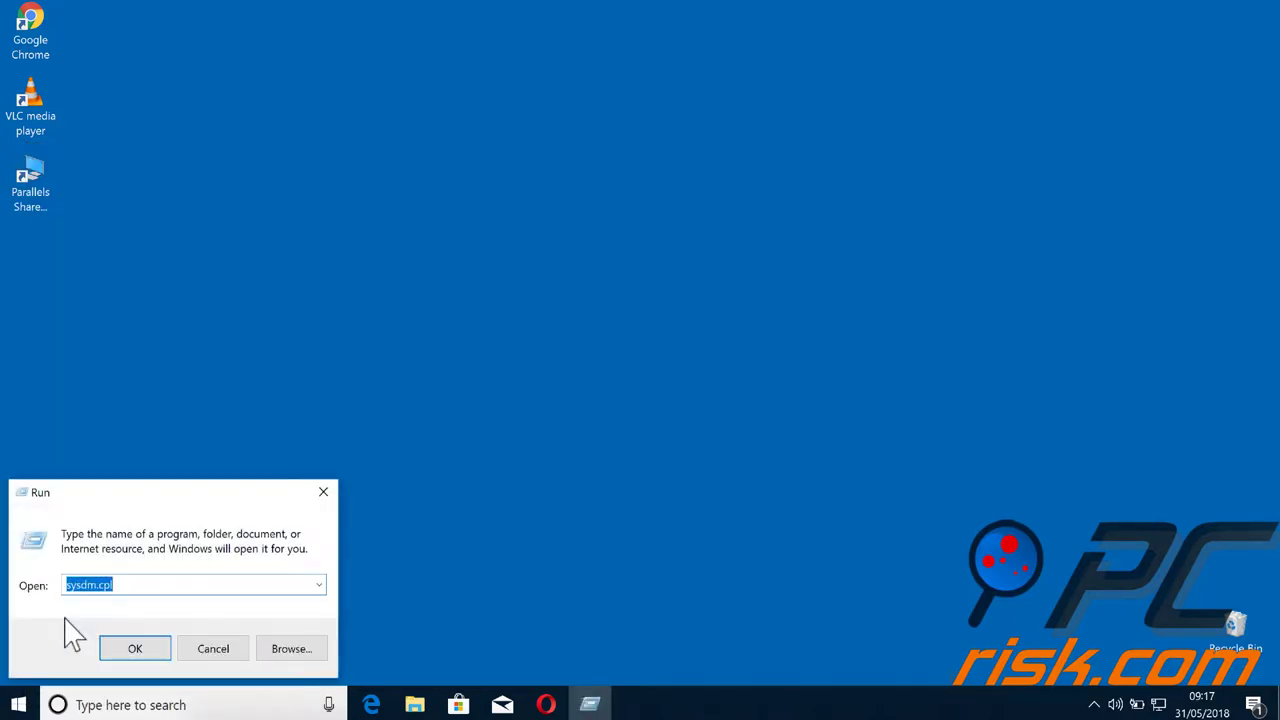
left_click(139, 587)
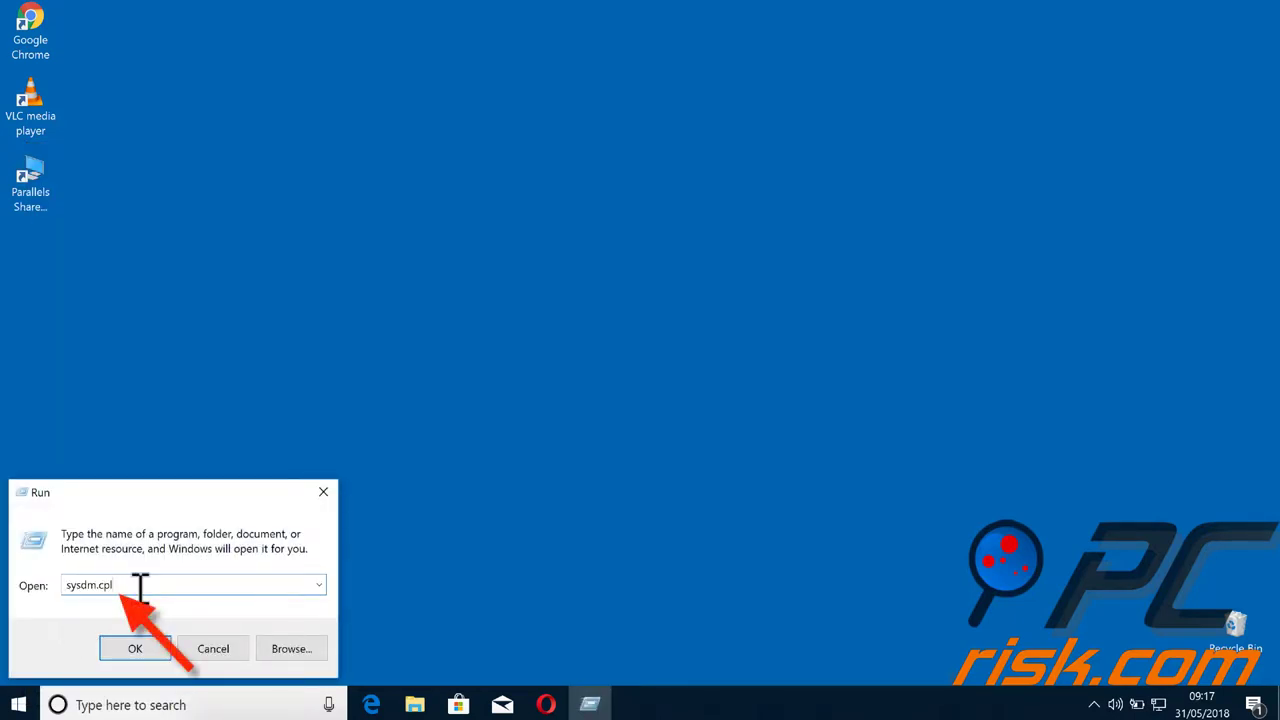
left_click(133, 648)
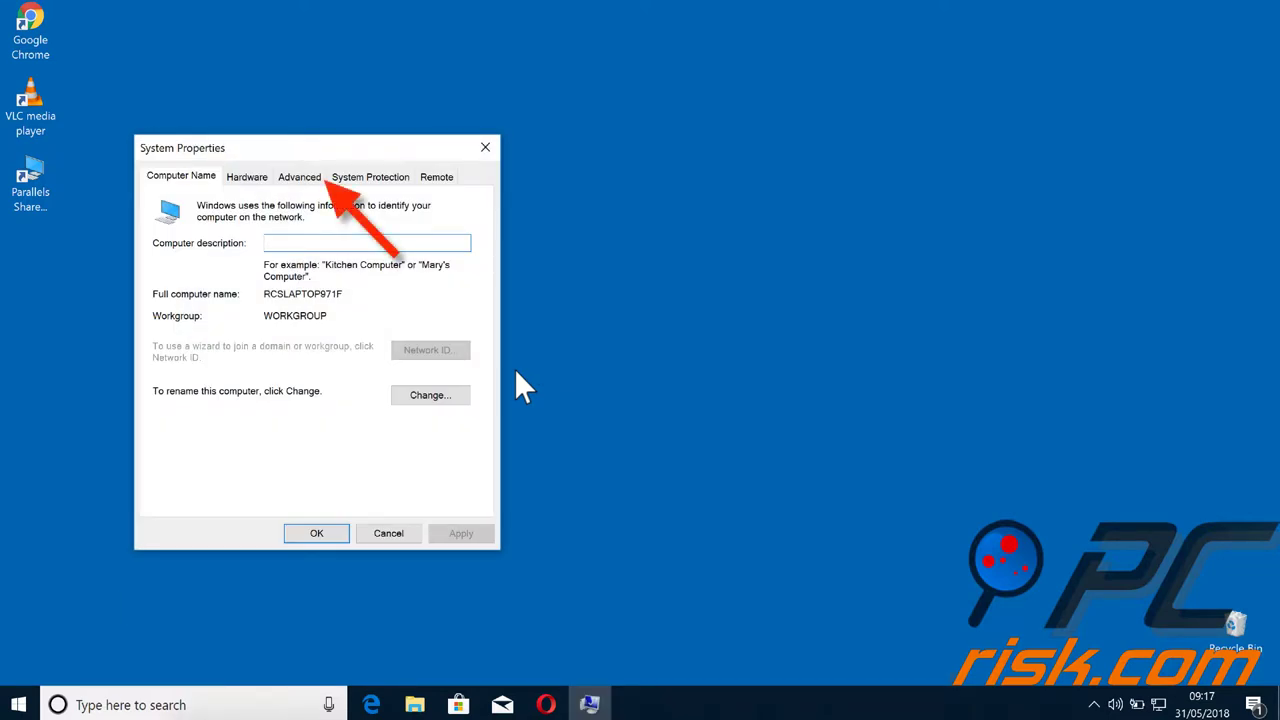
Step: View the Virtual Memory settings within the advanced Performance Options, and dismiss all the open system dialogs
left_click(299, 177)
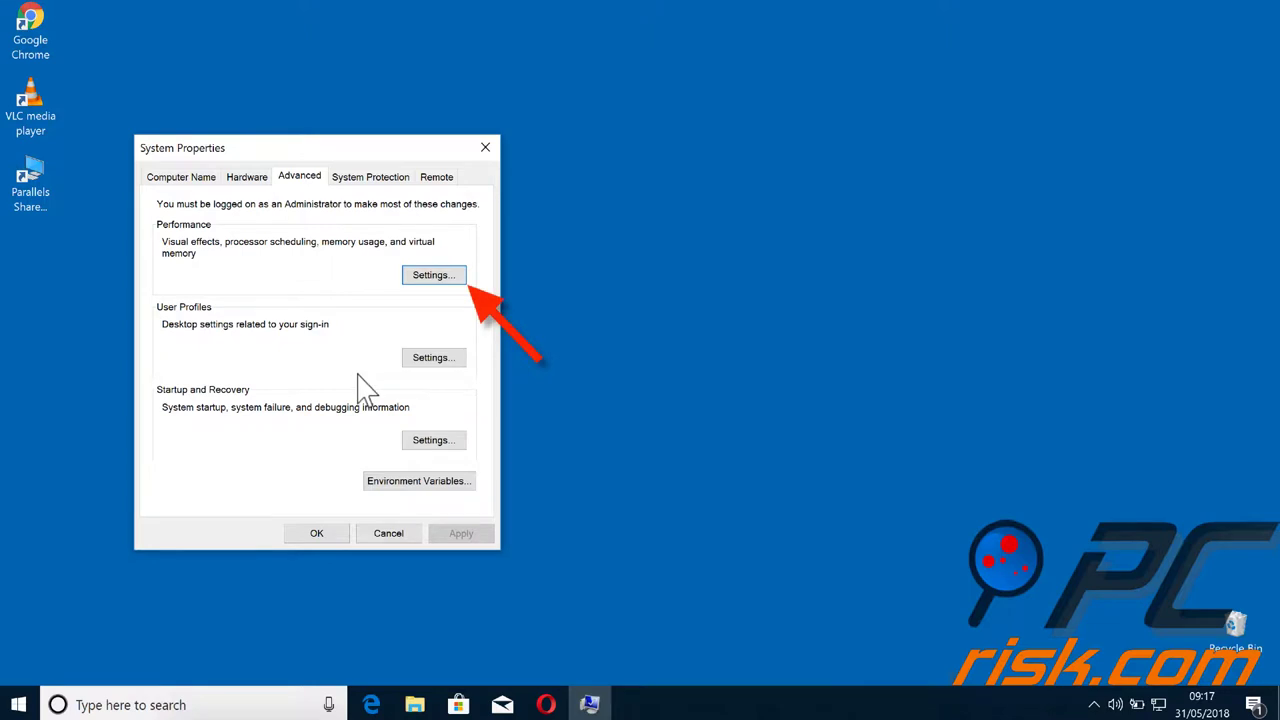
left_click(428, 285)
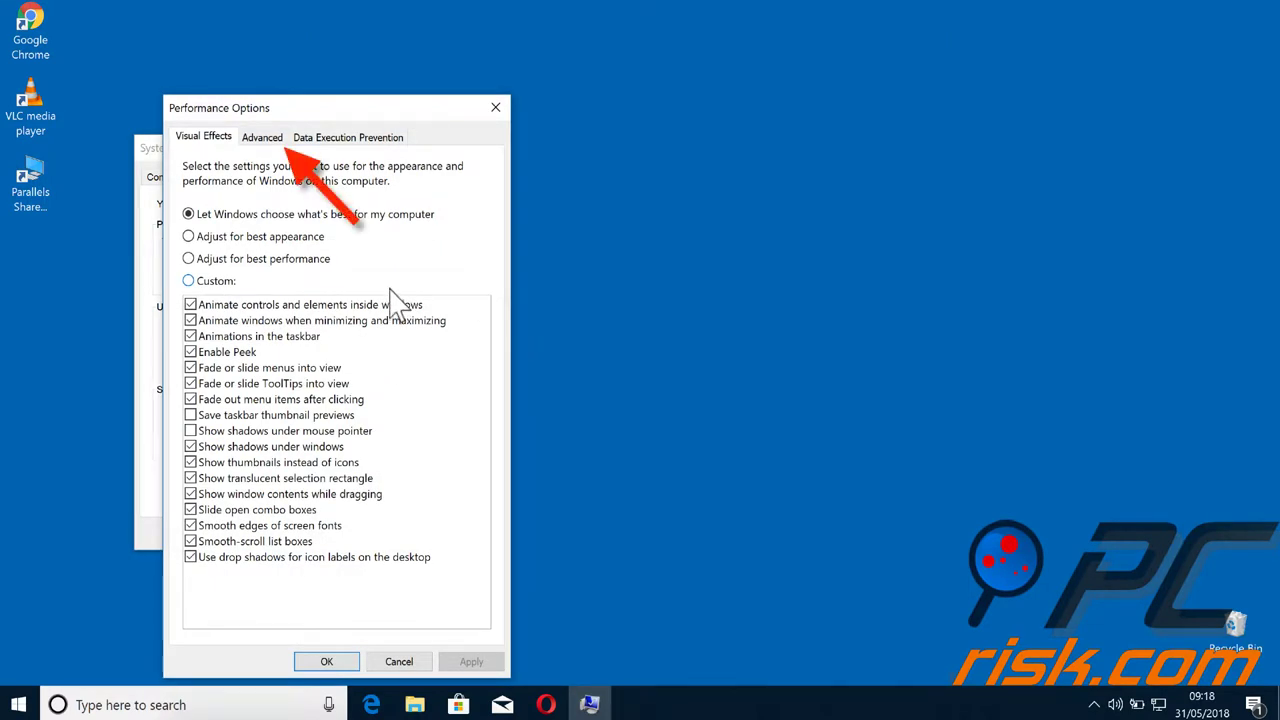
left_click(262, 137)
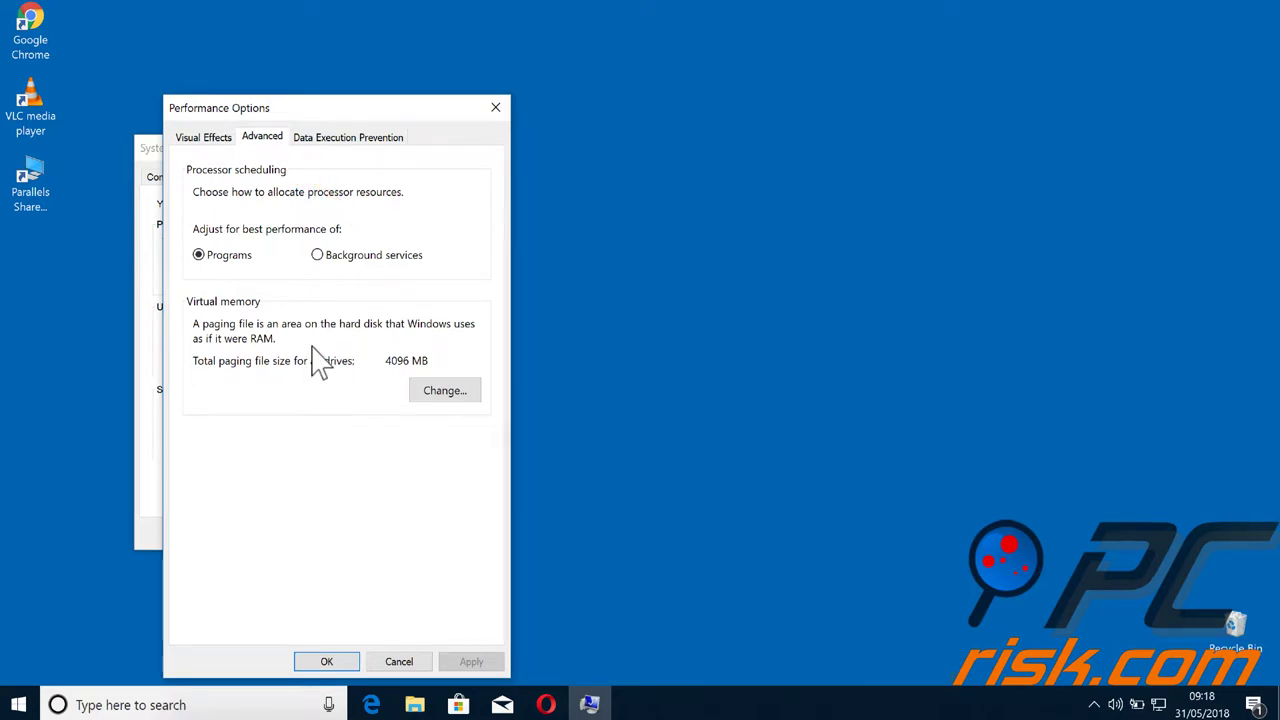
left_click(443, 395)
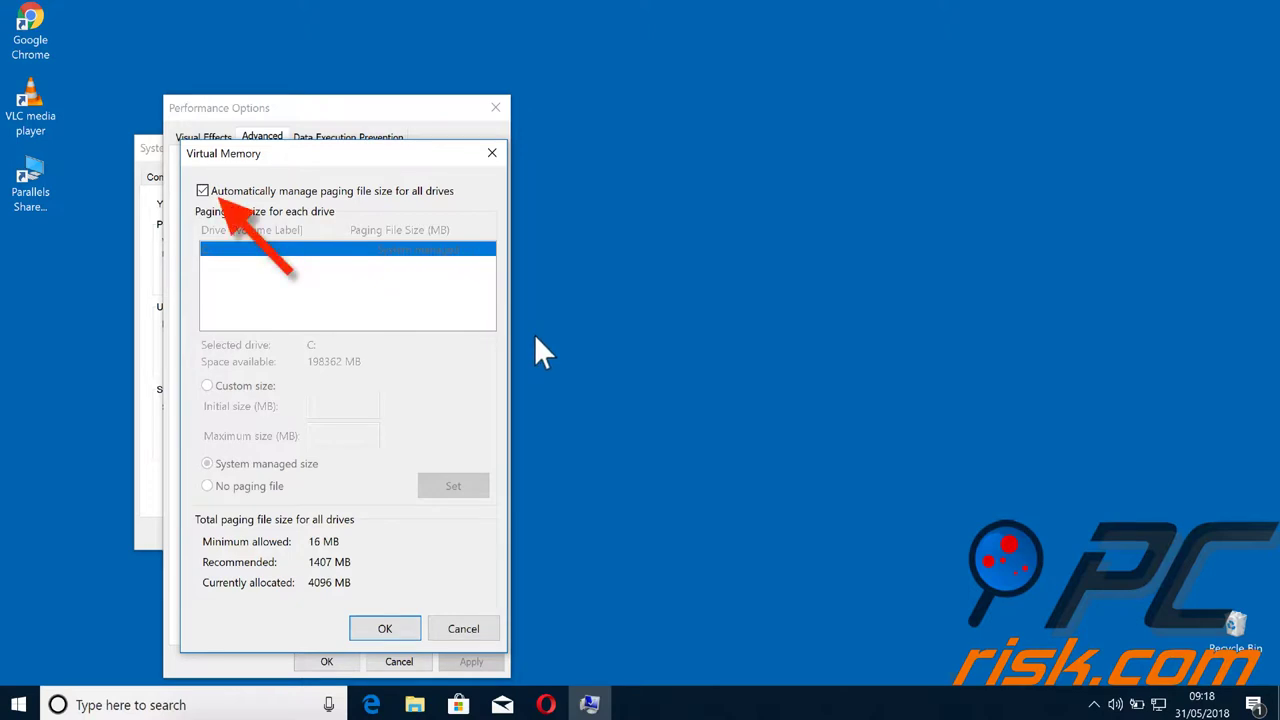
key("Escape")
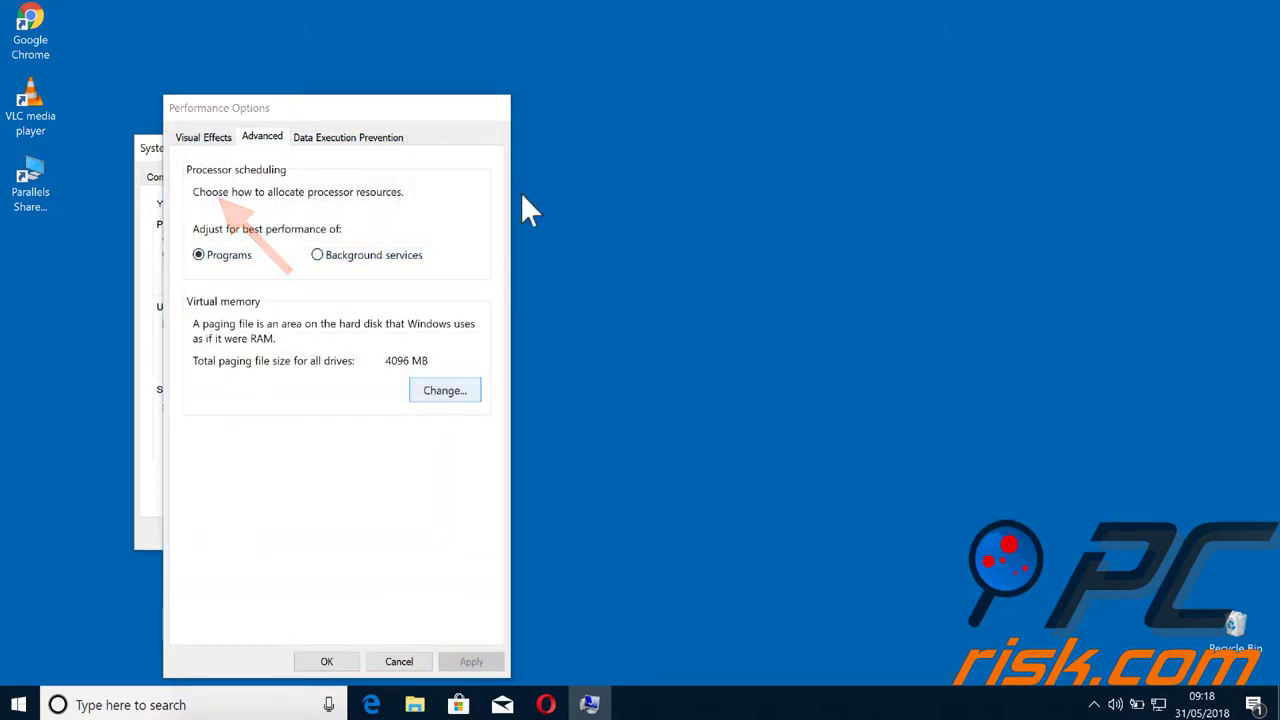
key("Escape")
left_click(486, 160)
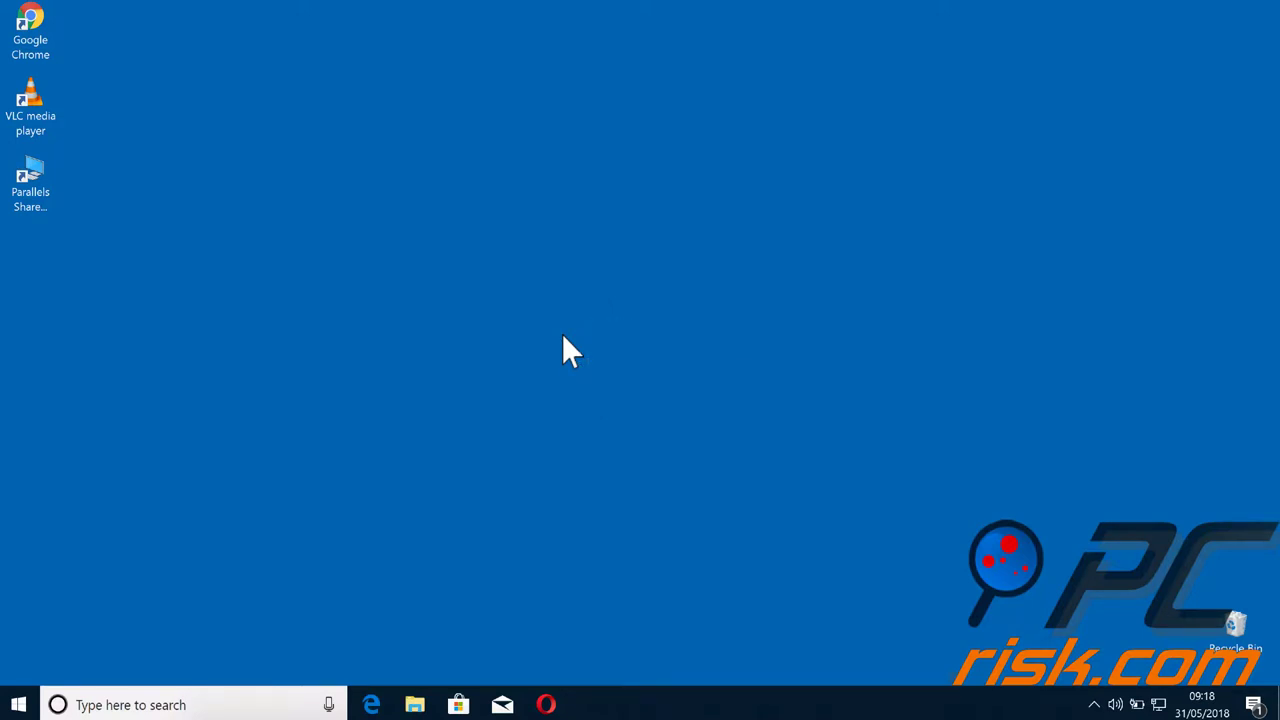
Step: Open the Services console by running services.msc from the Run dialog
right_click(22, 704)
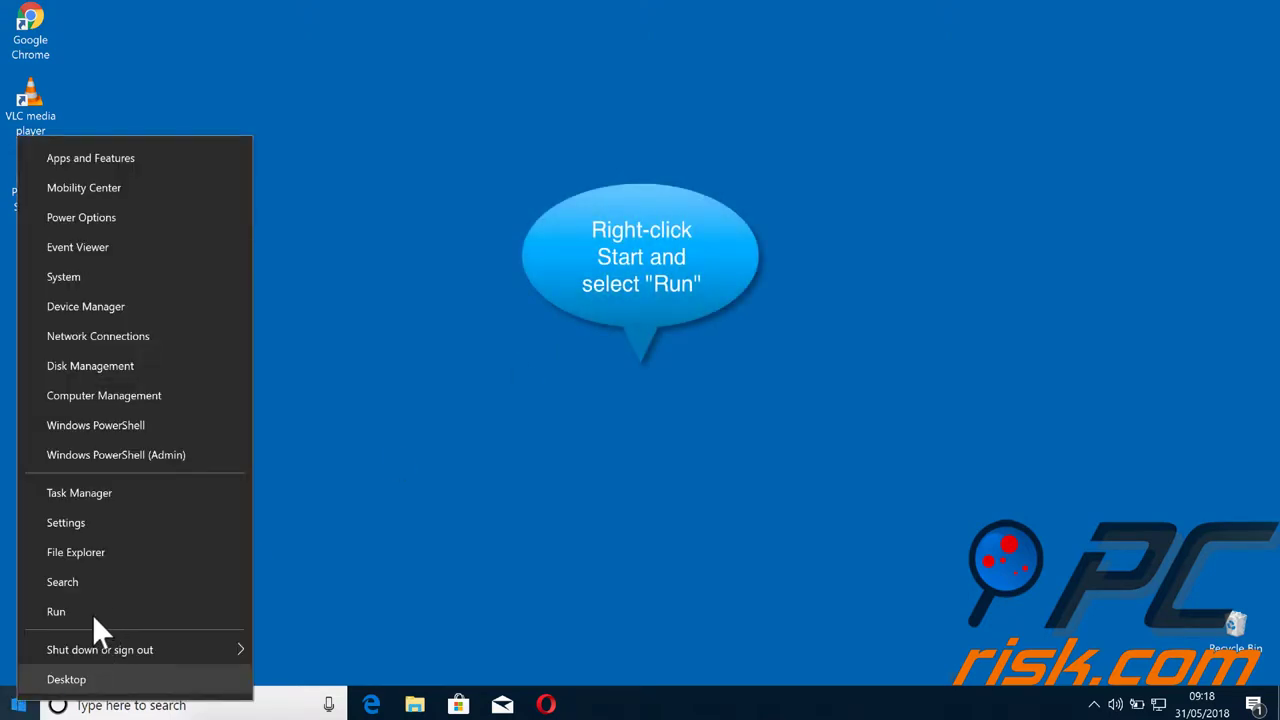
left_click(64, 611)
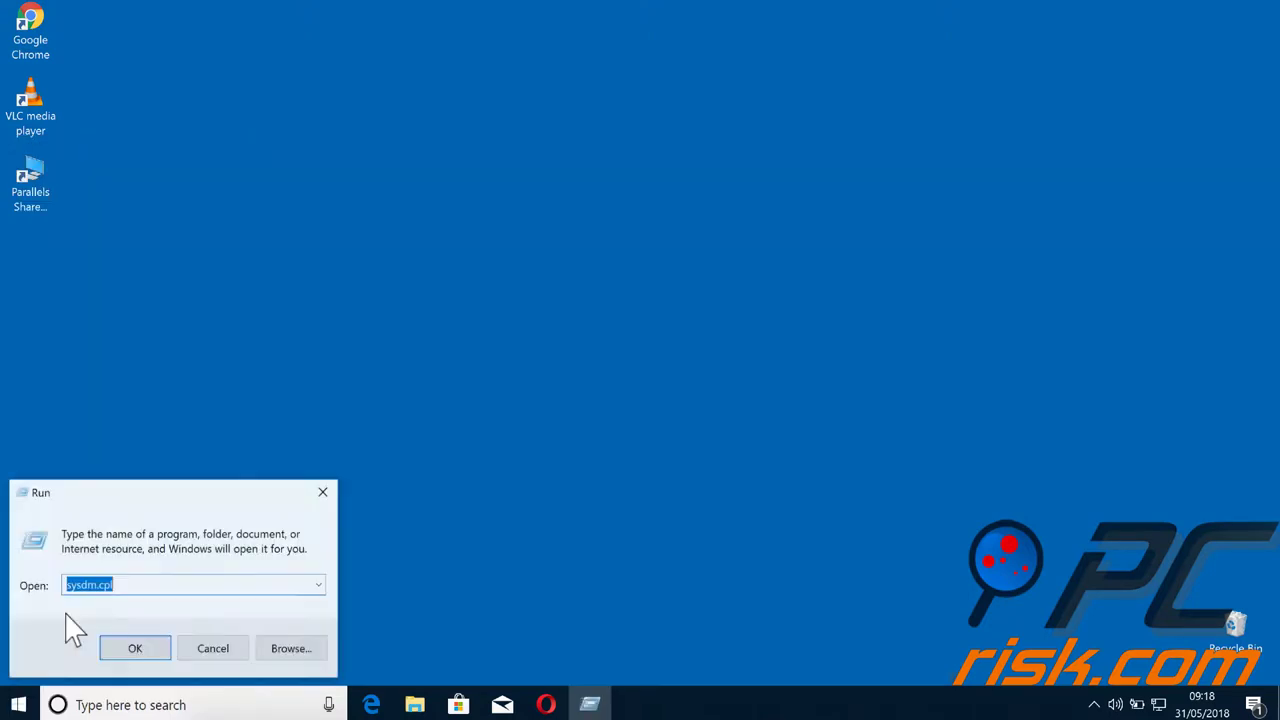
type("s")
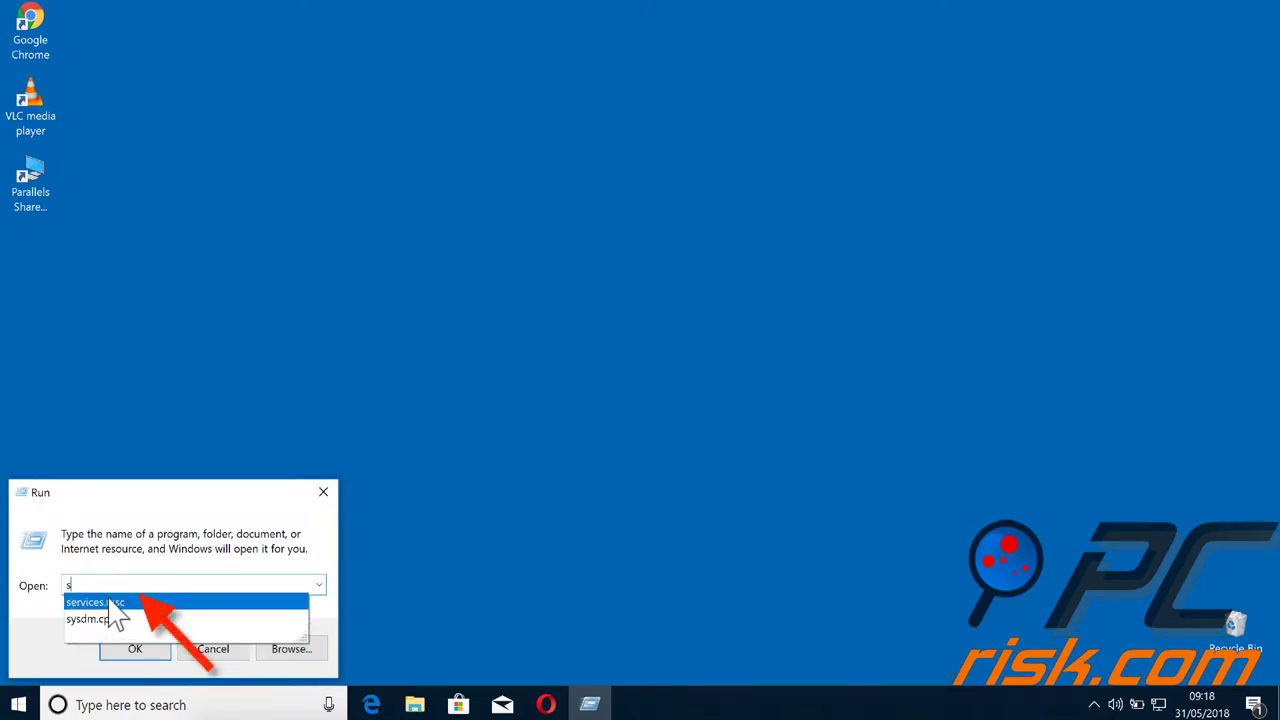
left_click(108, 601)
left_click(166, 582)
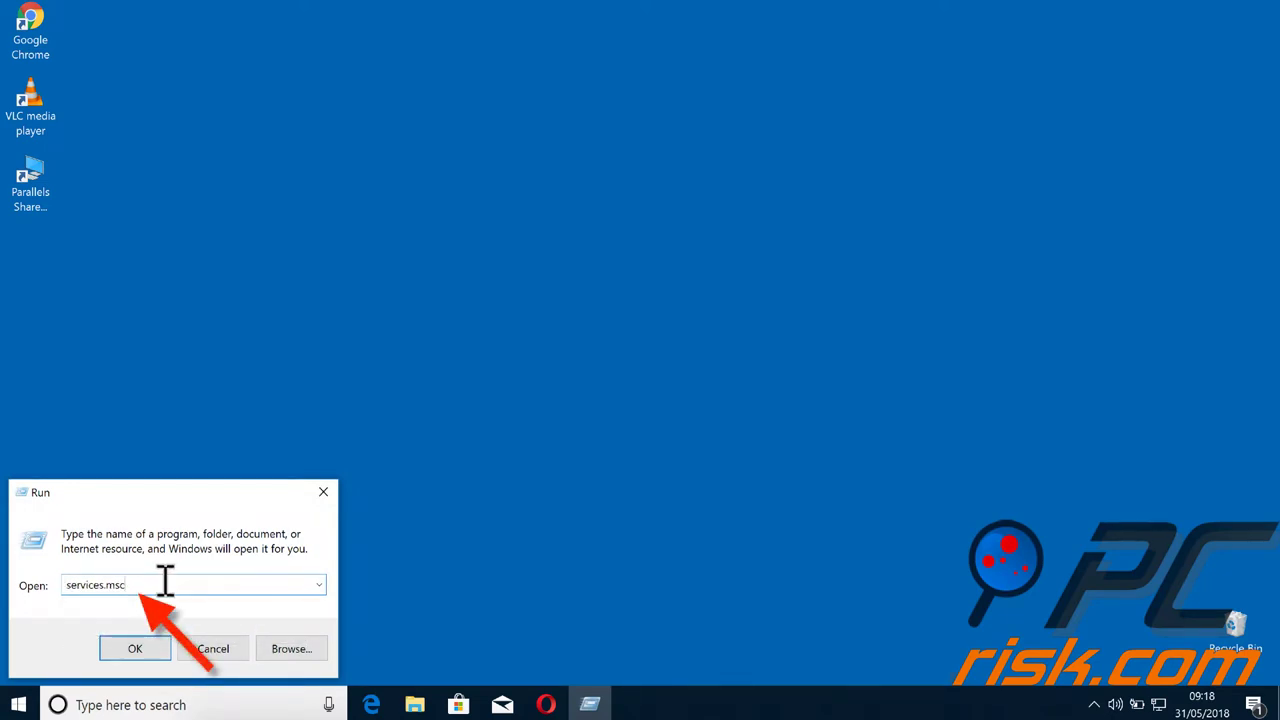
left_click(138, 652)
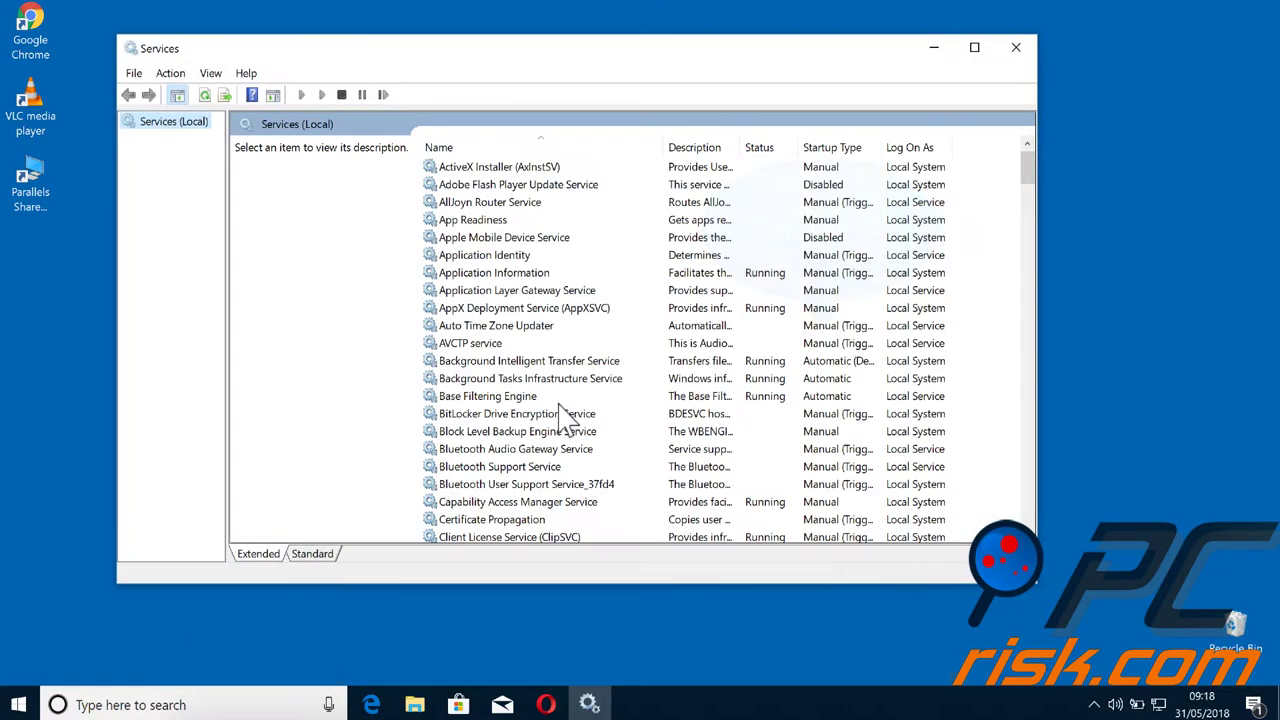
Step: Locate the Superfetch service in the services list and open its properties
left_click(531, 308)
key("s")
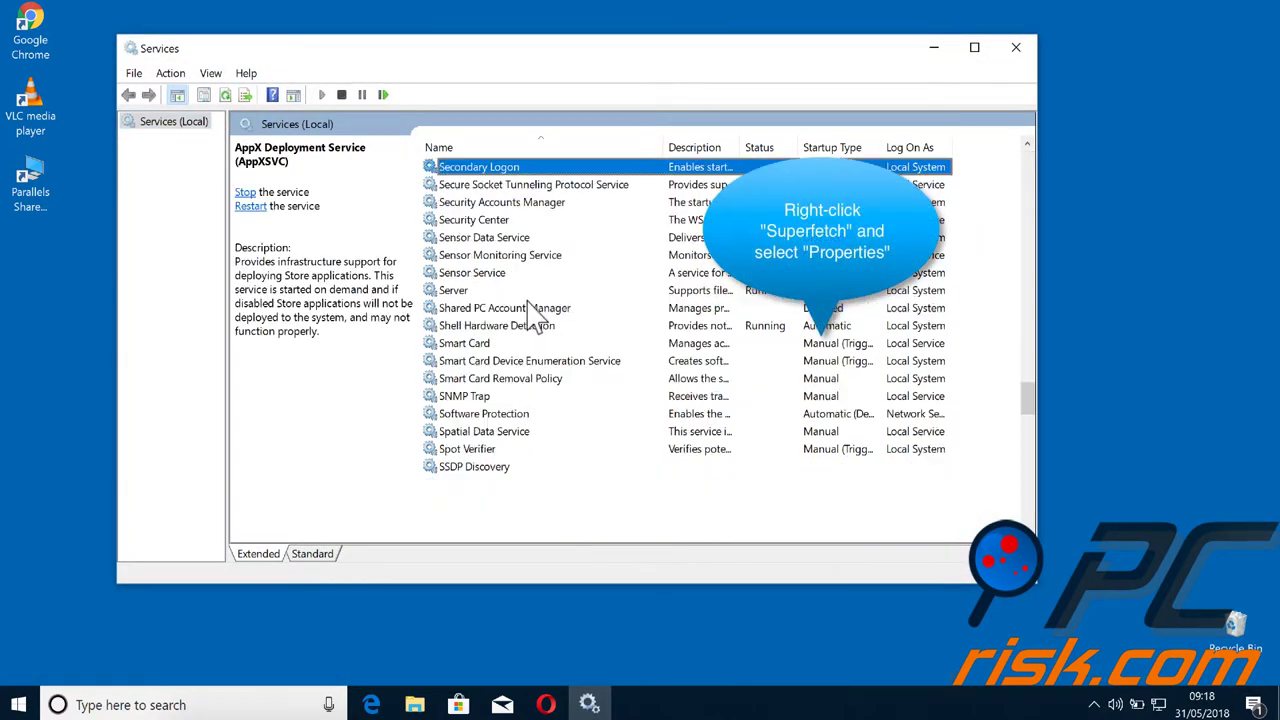
scroll(531, 308, "down", 3)
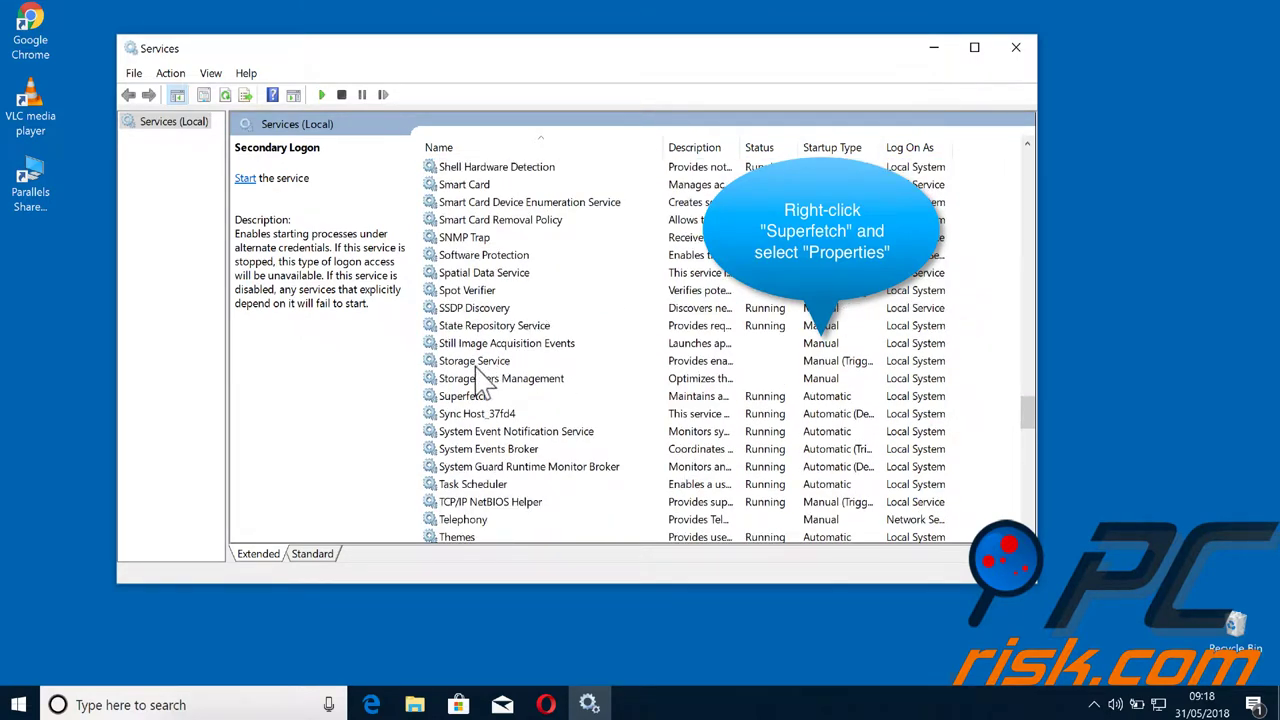
left_click(488, 396)
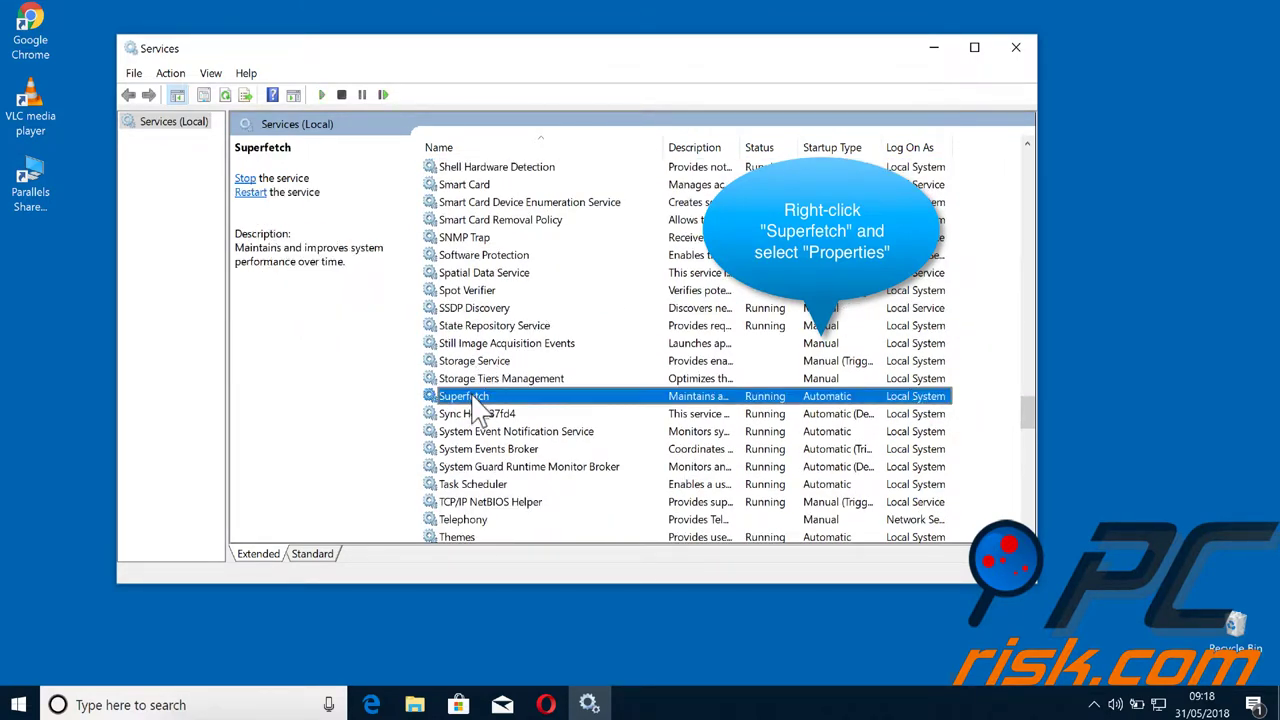
right_click(691, 397)
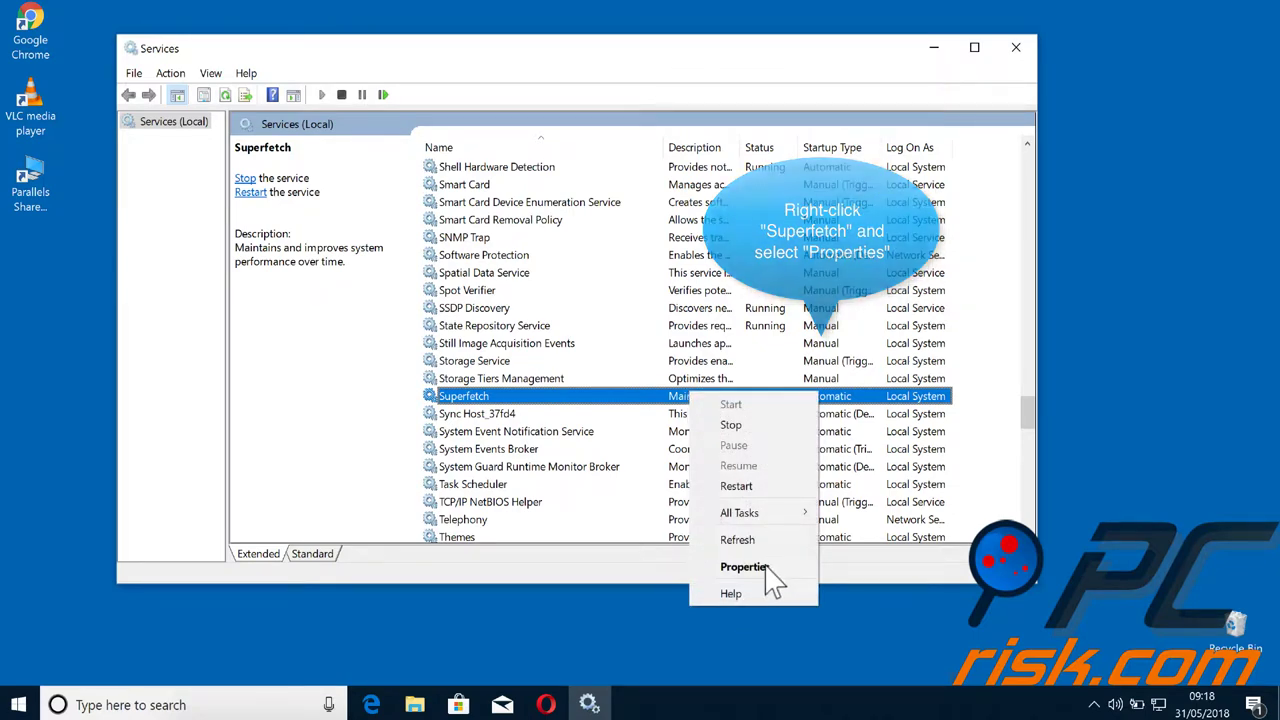
left_click(768, 568)
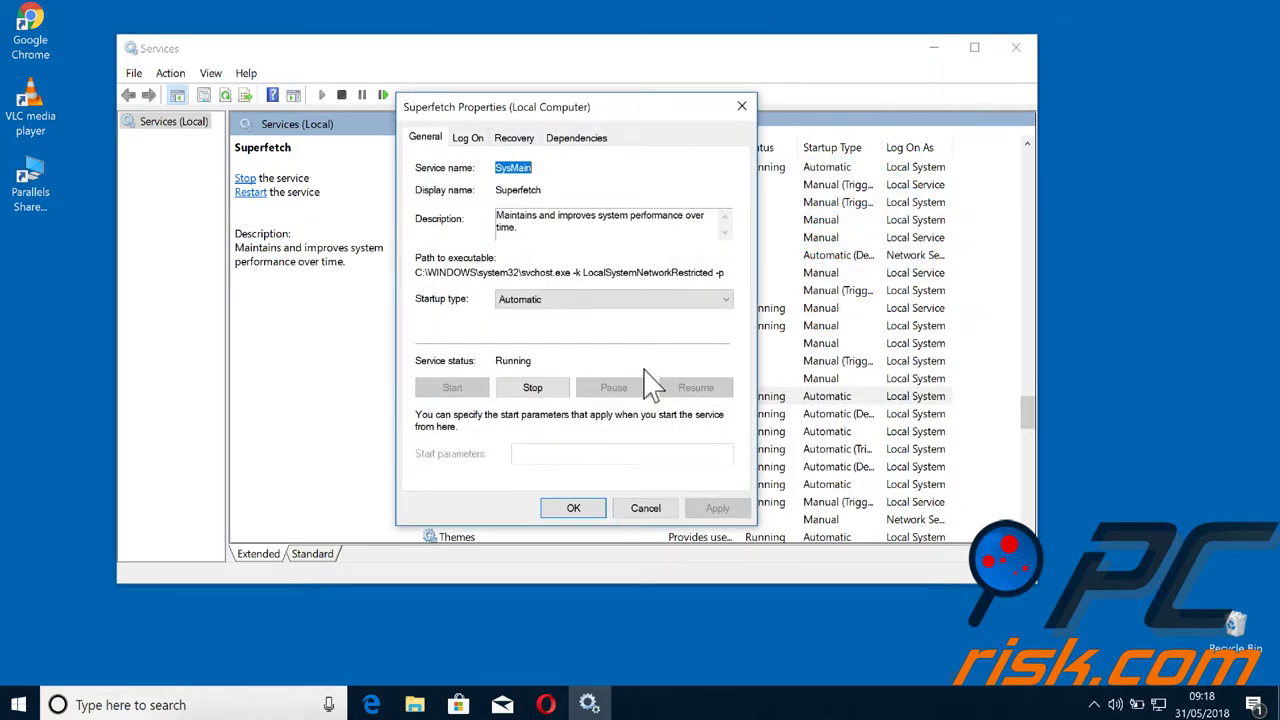
Step: Choose Disabled as the Superfetch startup type and cancel the properties dialog
left_click(658, 300)
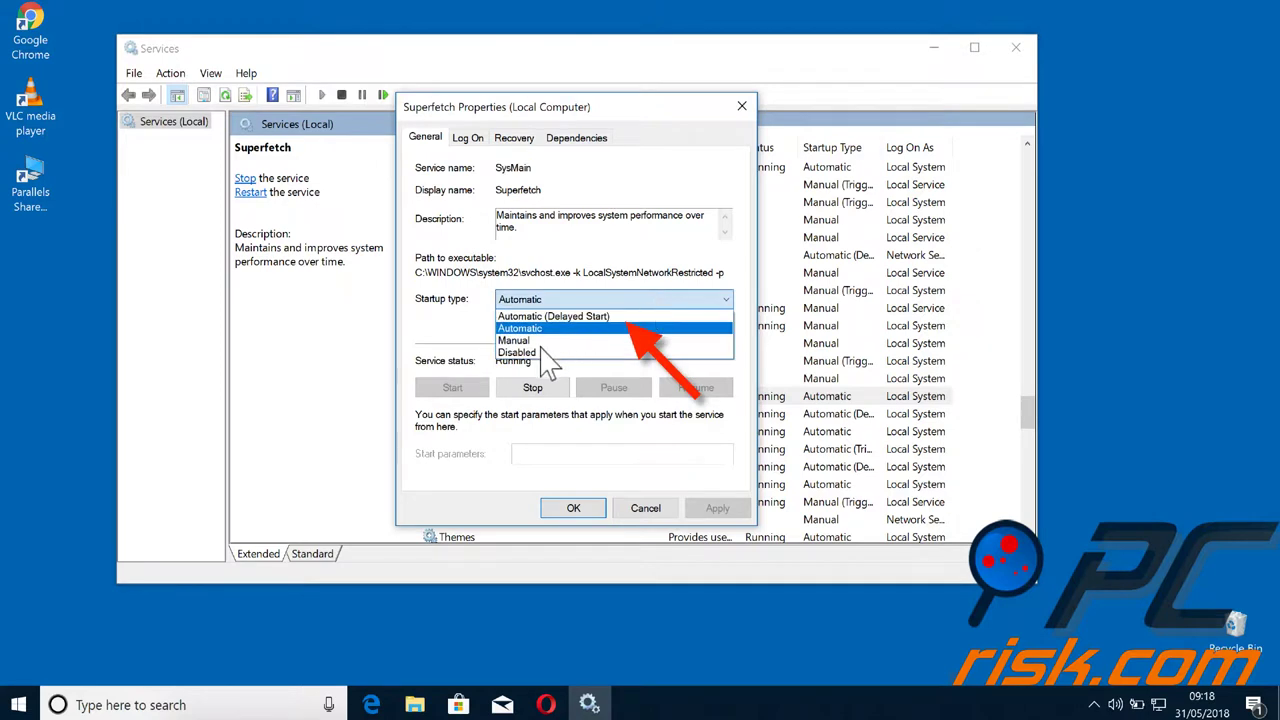
left_click(540, 354)
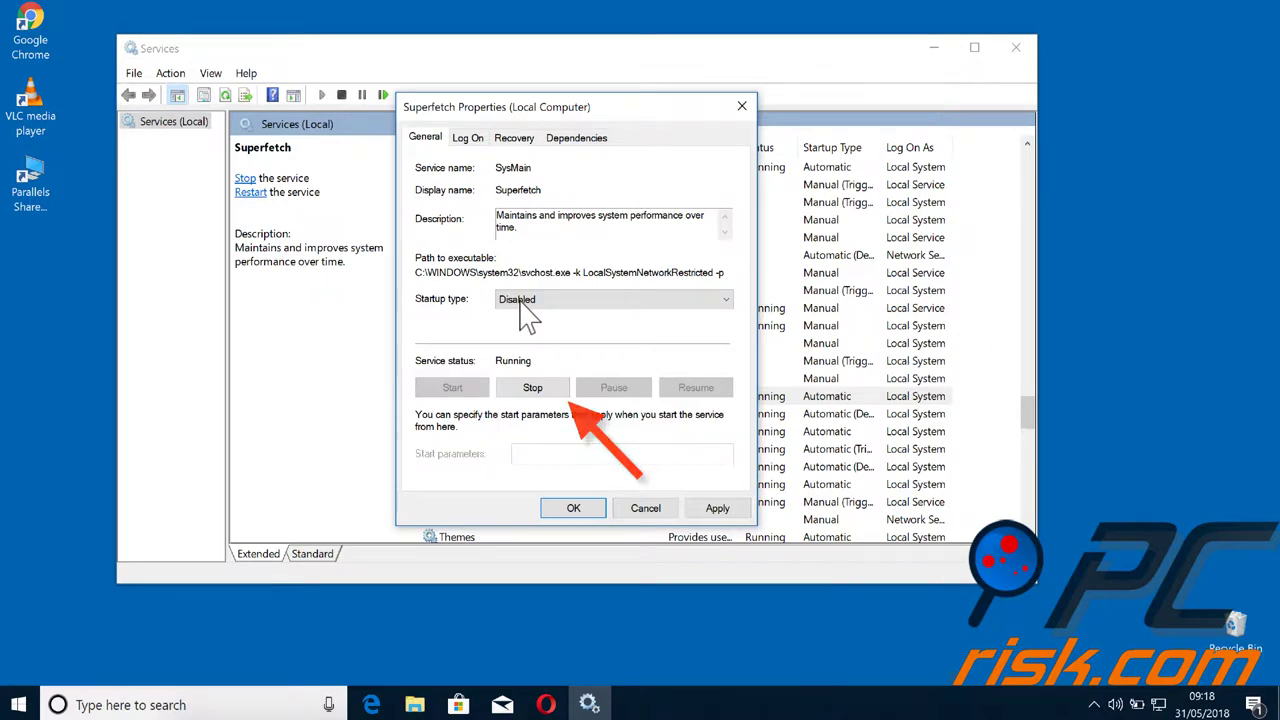
key("Escape")
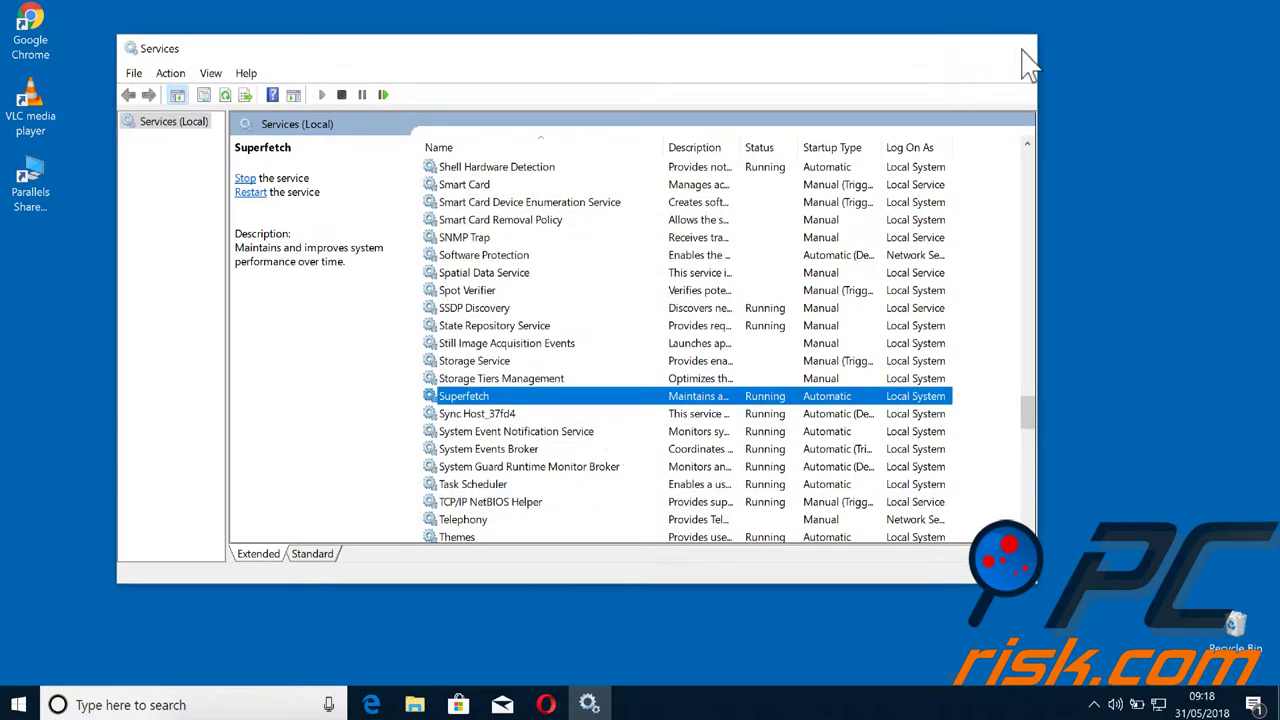
Step: Close the Services console and launch the System Maintenance troubleshooter as administrator with the Run command msdt.exe -id MaintenanceDiagnostic
left_click(1022, 50)
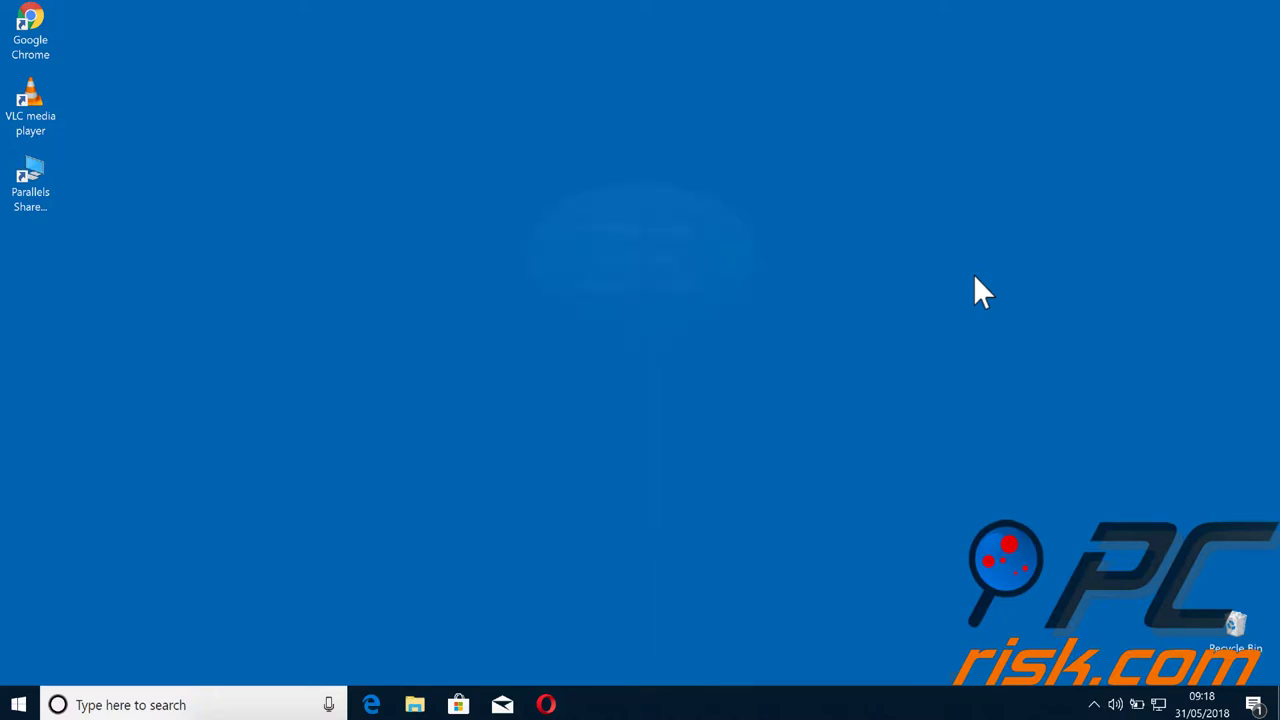
right_click(18, 705)
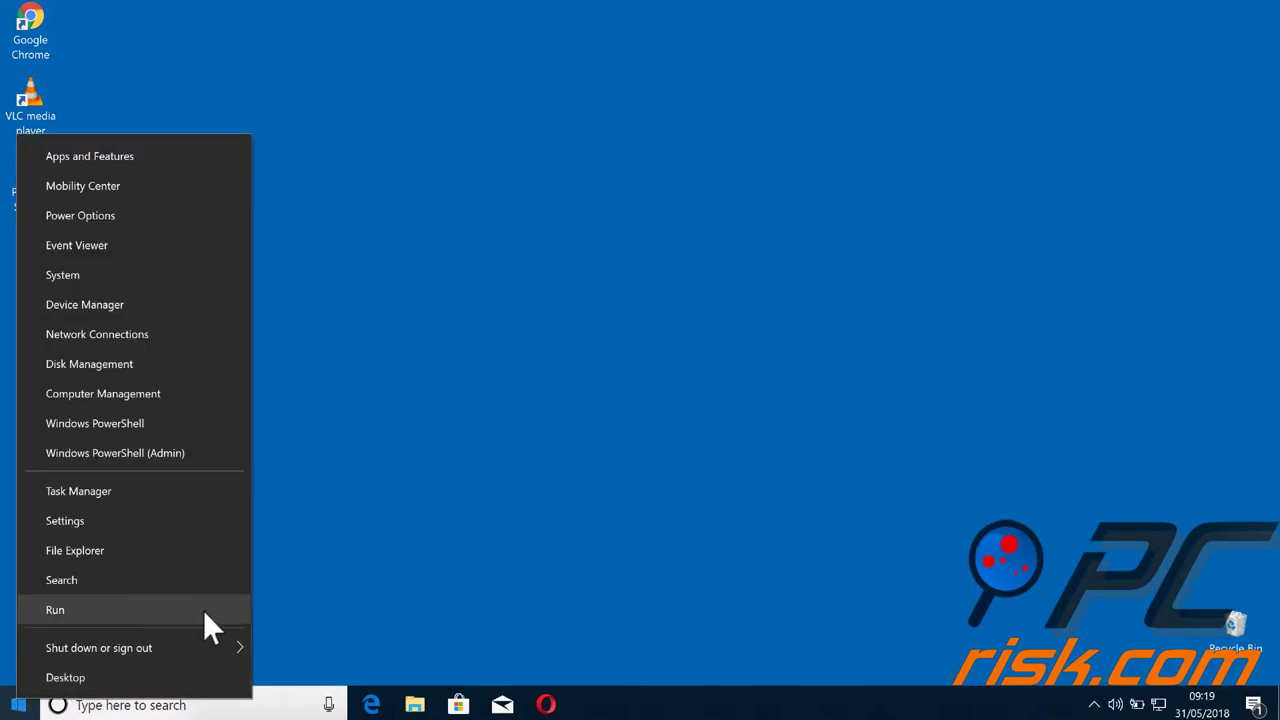
left_click(55, 610)
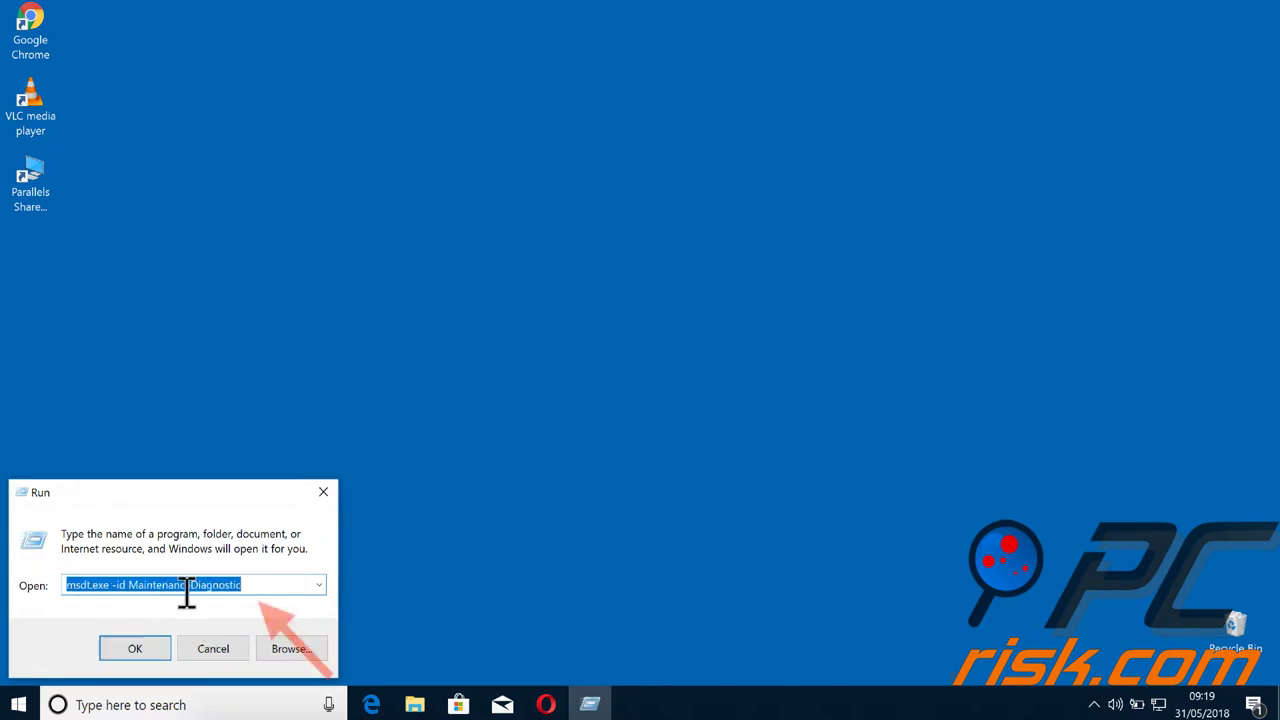
left_click(187, 586)
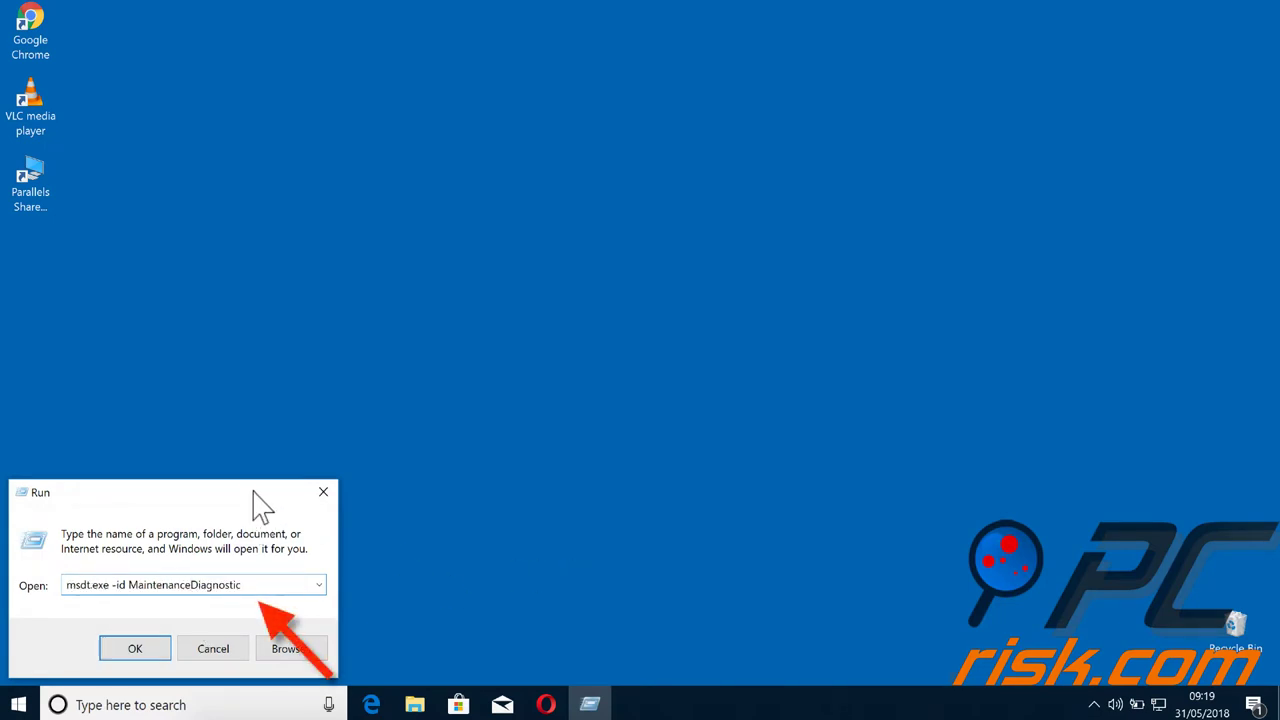
left_click(251, 586)
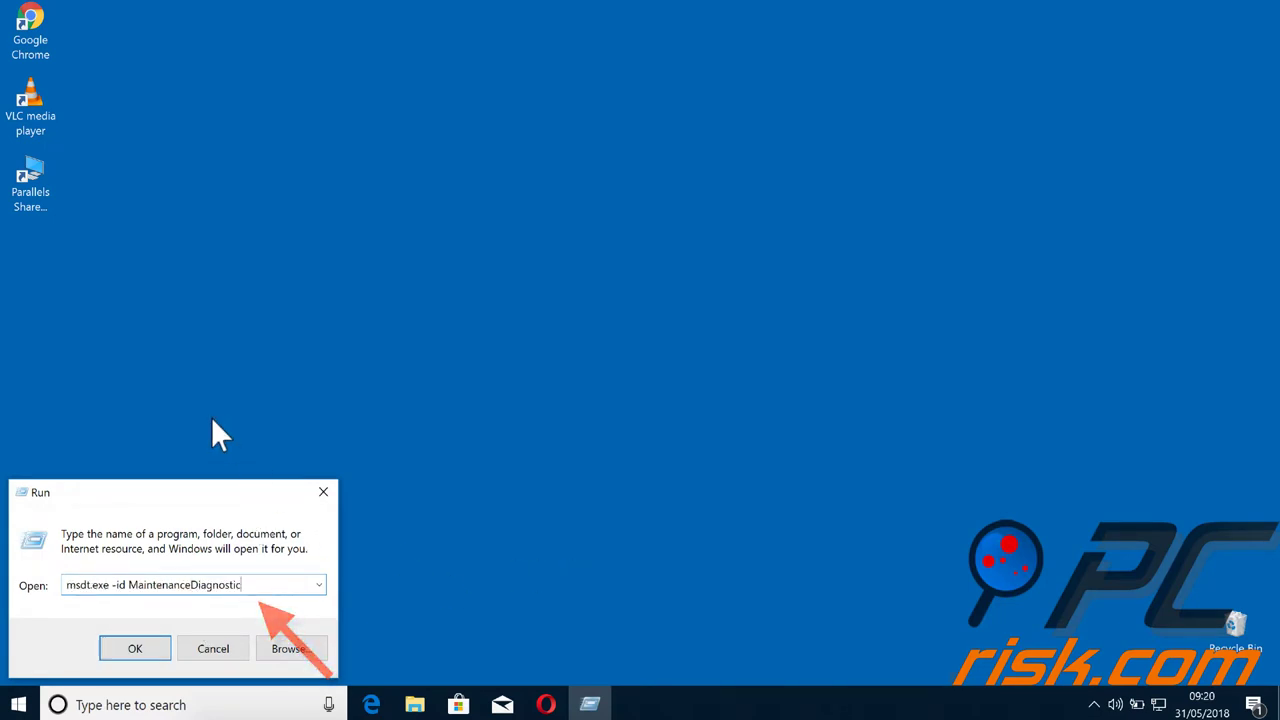
left_click(150, 657)
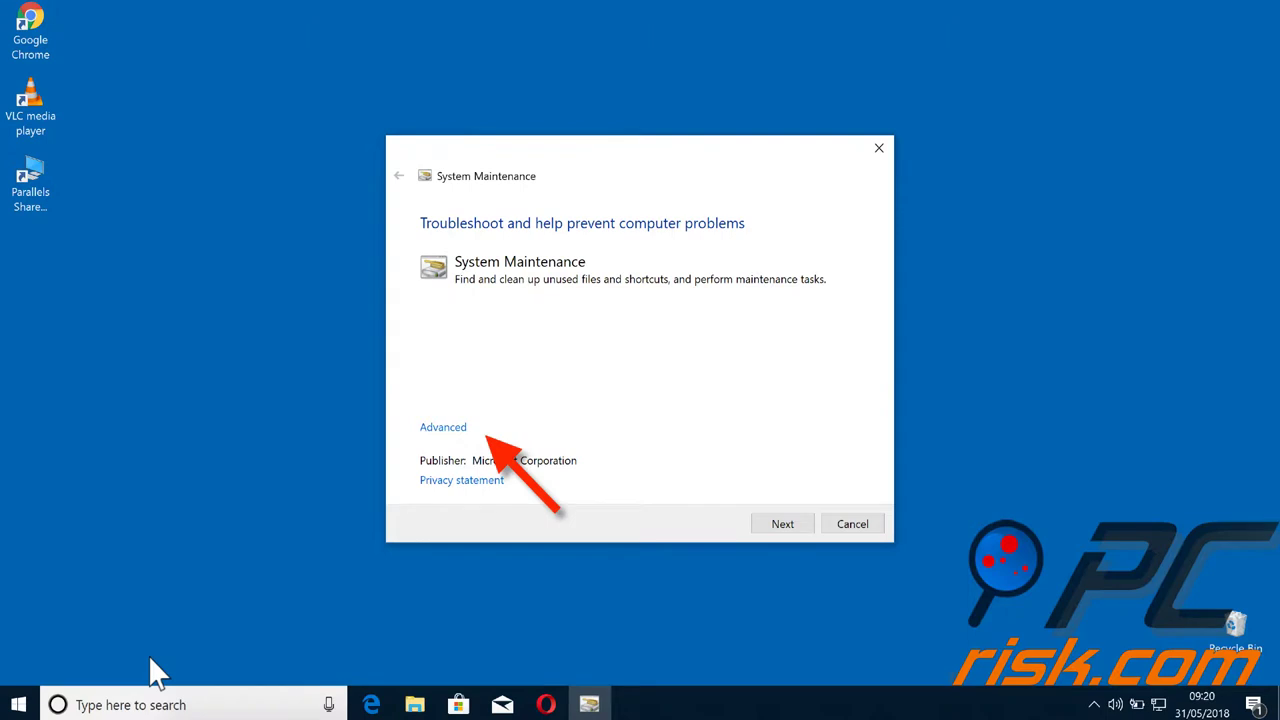
left_click(443, 428)
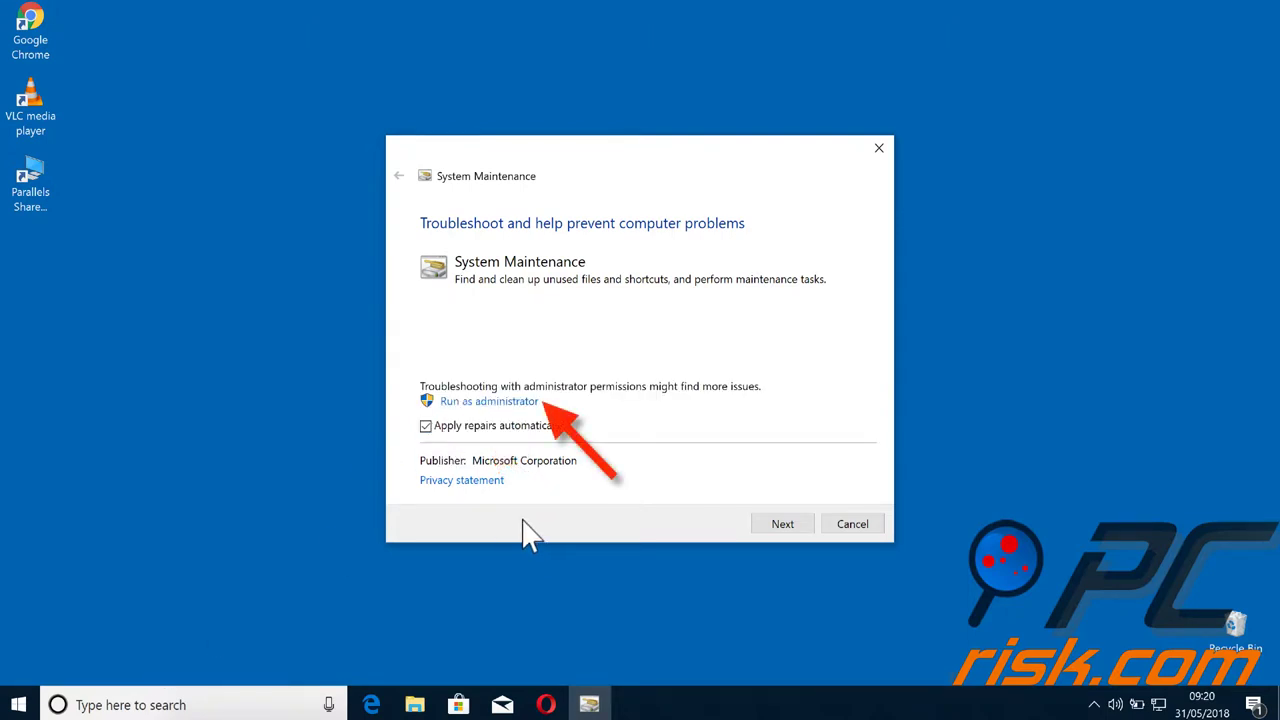
left_click(519, 400)
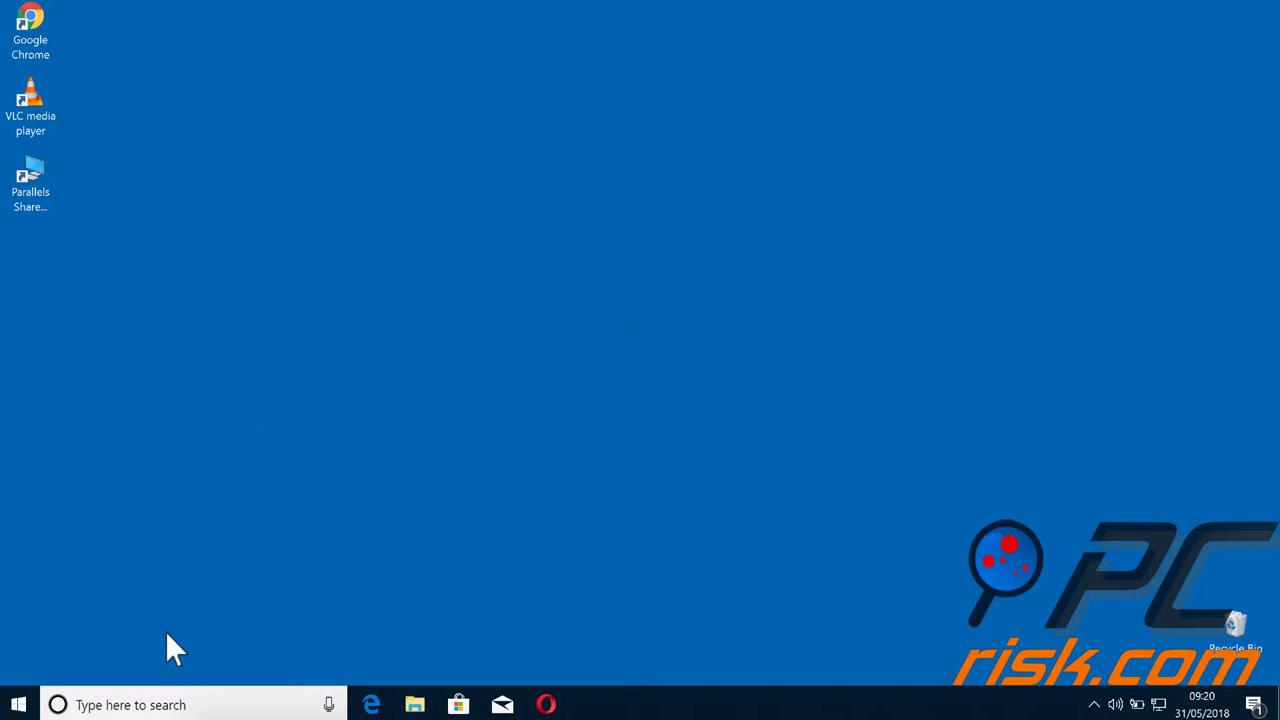
Step: Search Windows for "system configuration" and open the System Configuration desktop app
left_click(149, 703)
type("s")
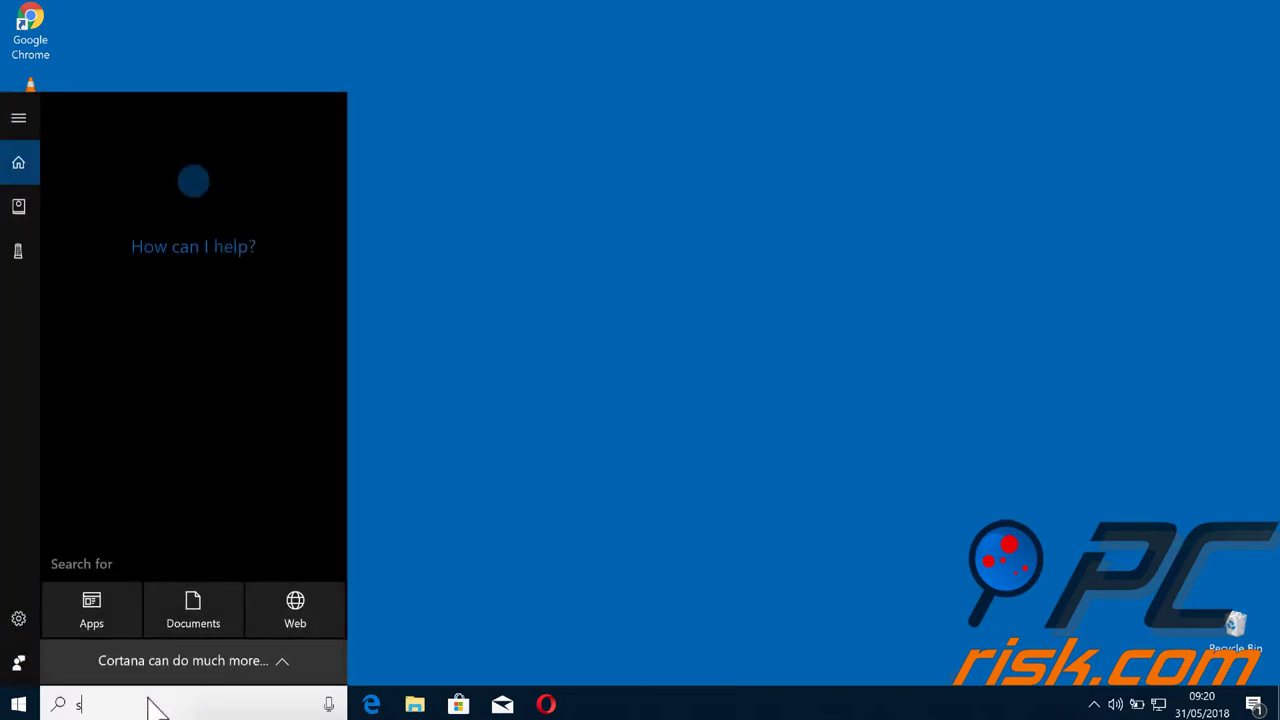
type("ystem configuration")
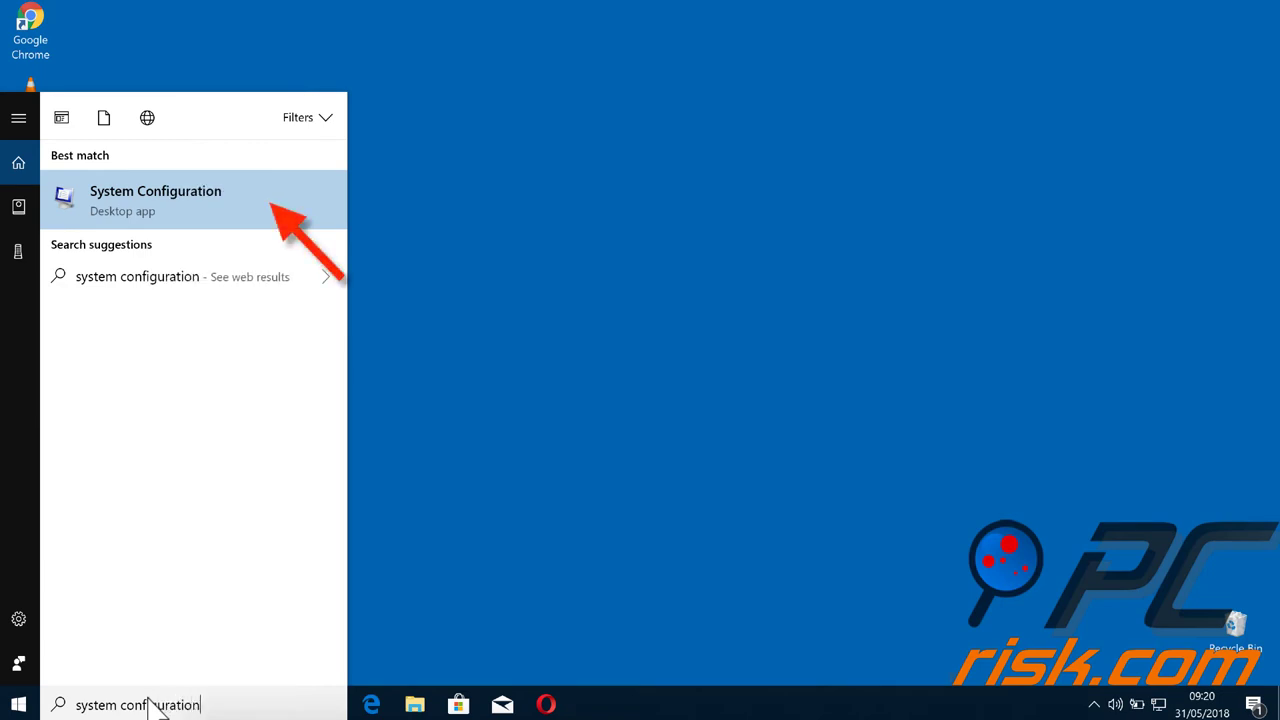
left_click(252, 206)
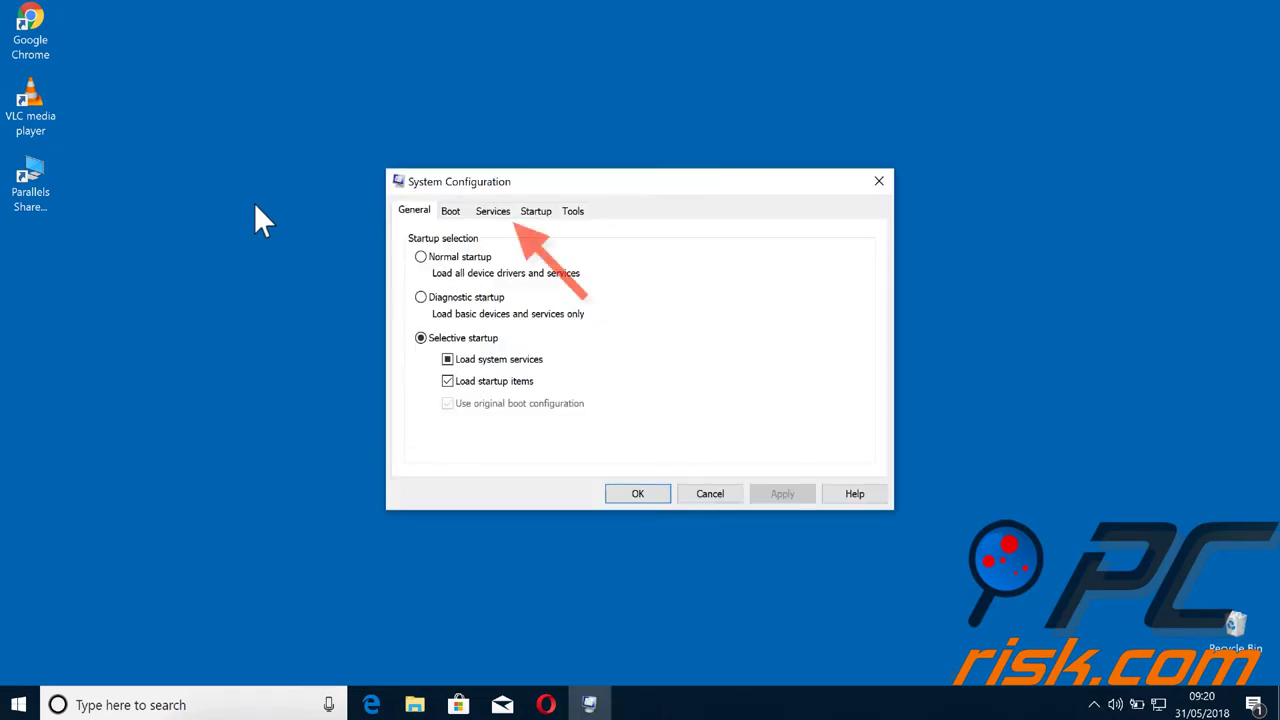
Step: Hide all Microsoft services in the System Configuration services list and disable all the remaining ones
left_click(493, 212)
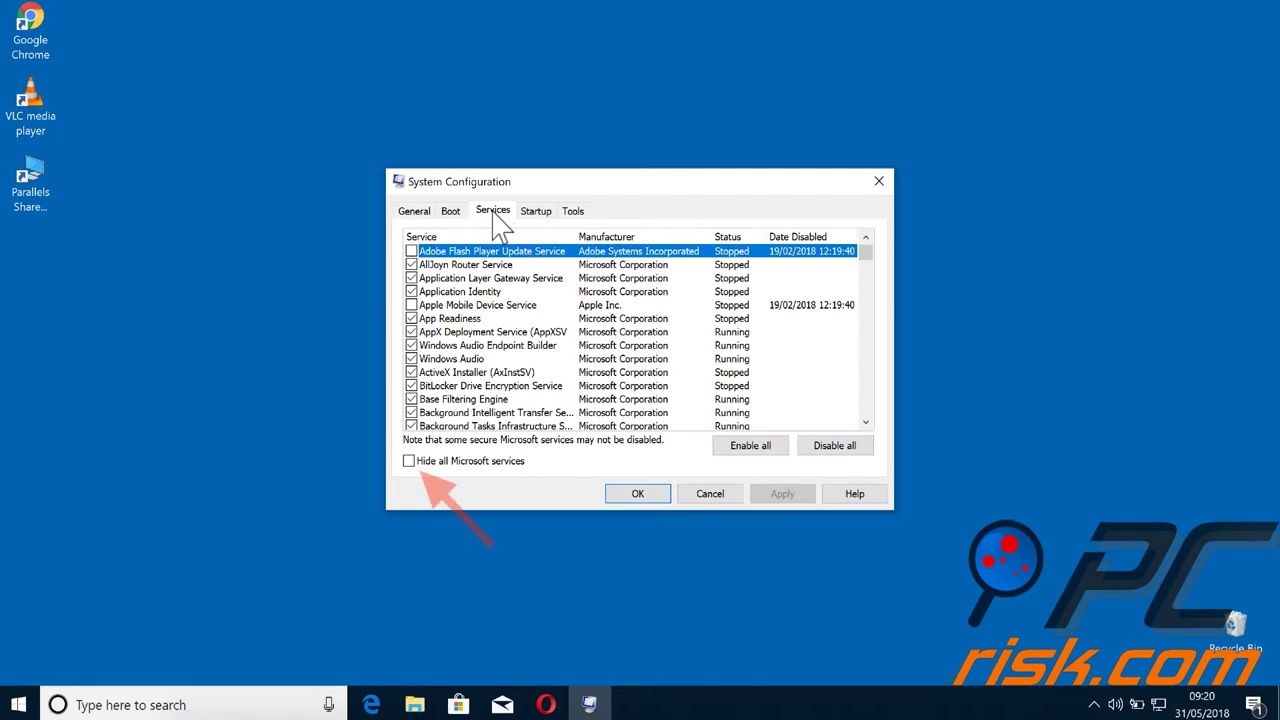
left_click(409, 461)
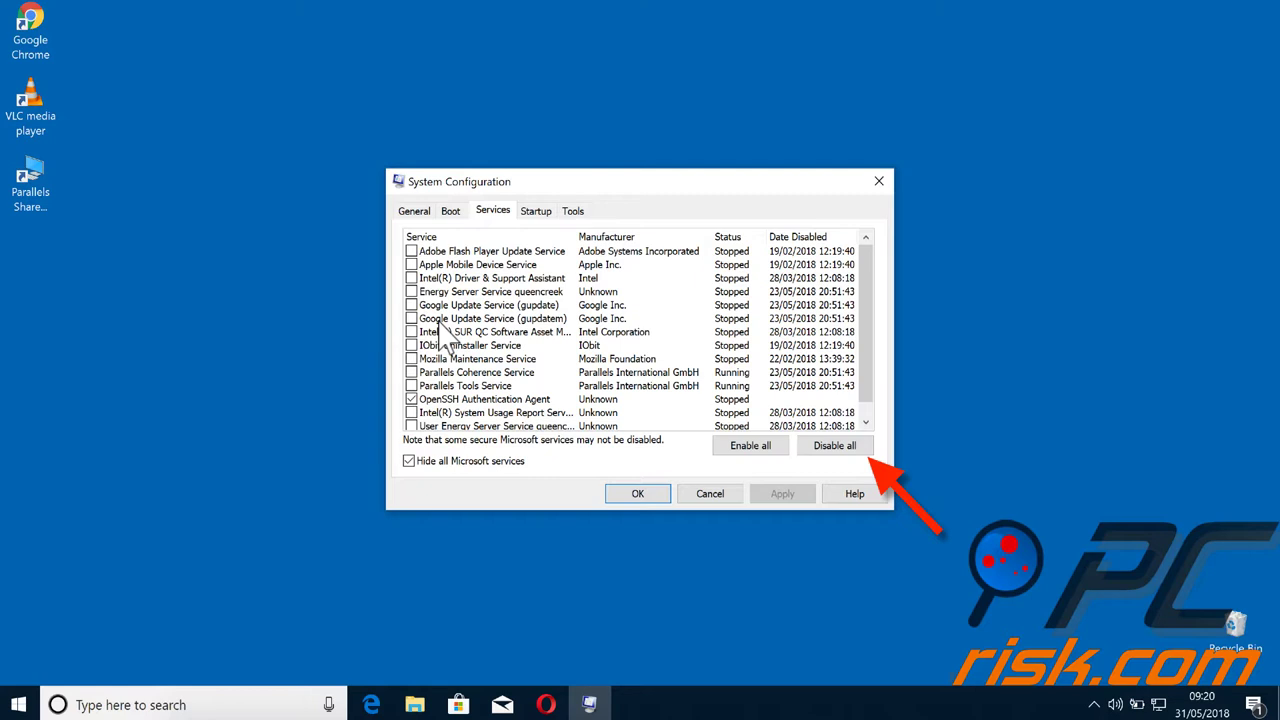
left_click(848, 458)
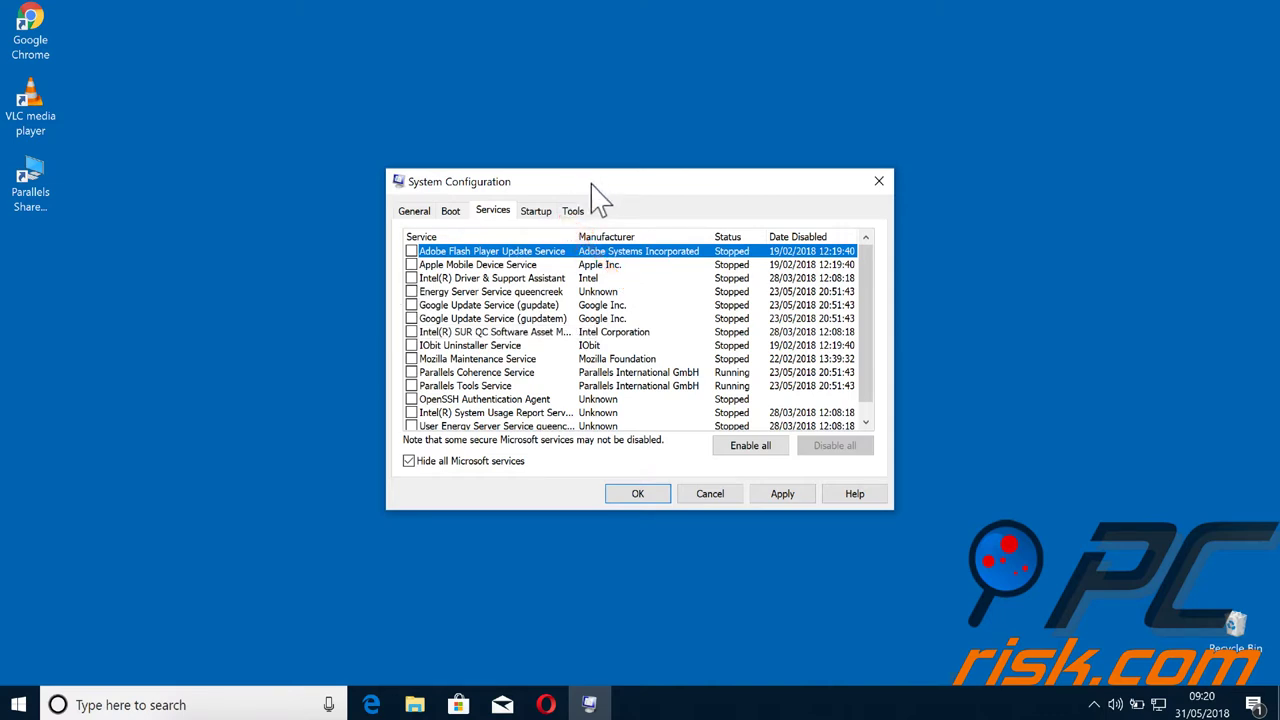
Step: Disable Microsoft OneDrive Setup, WinZip Update Notifier and Intel Driver & Support Assistant as startup items in Task Manager, and close it
left_click(535, 210)
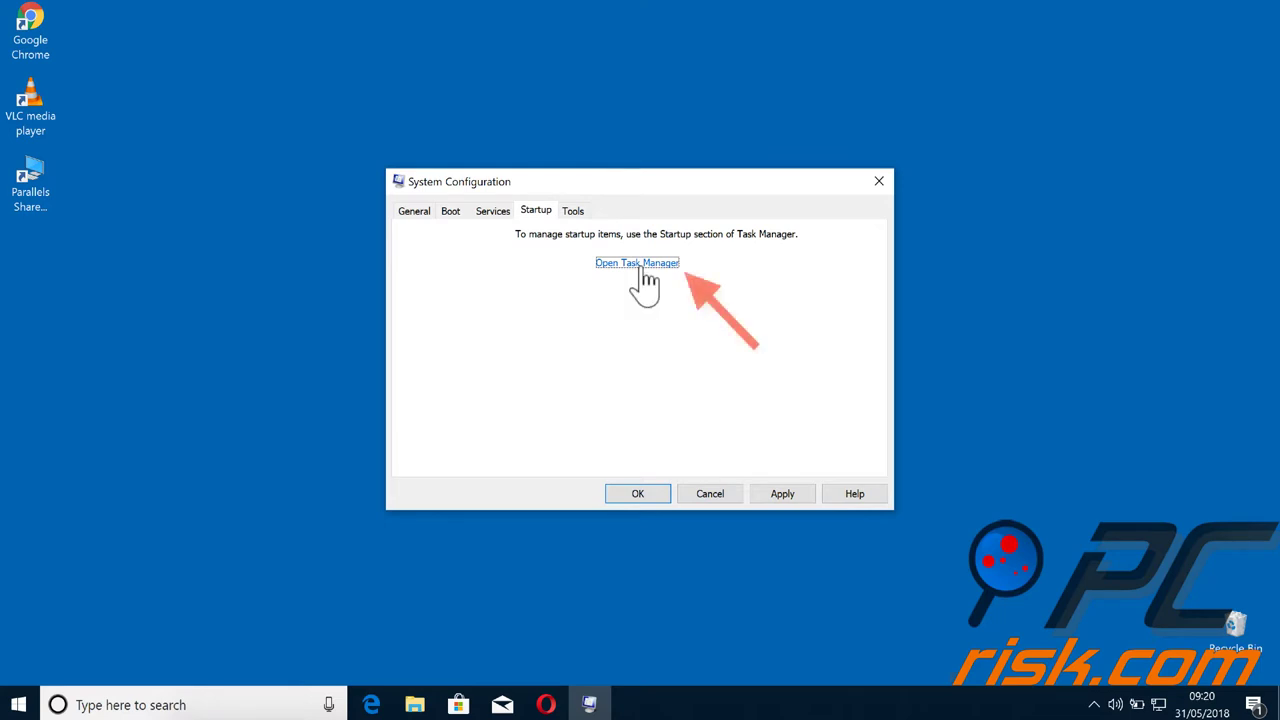
left_click(638, 264)
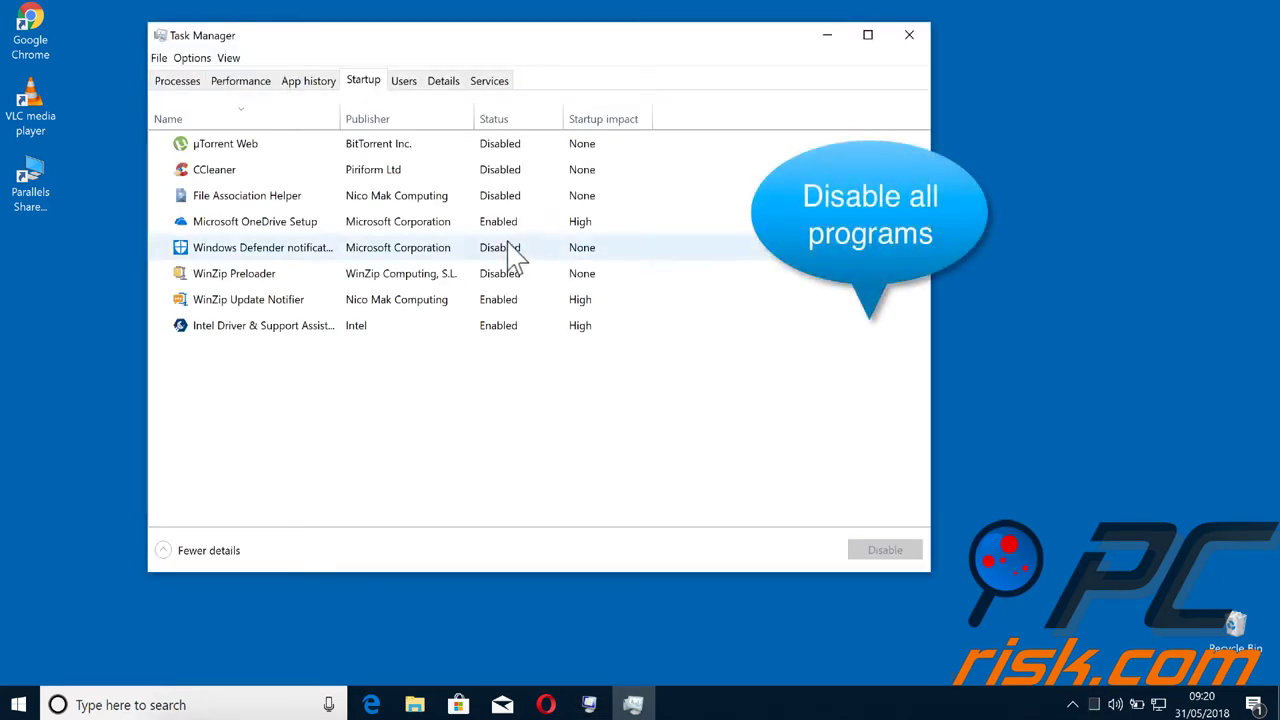
left_click(449, 236)
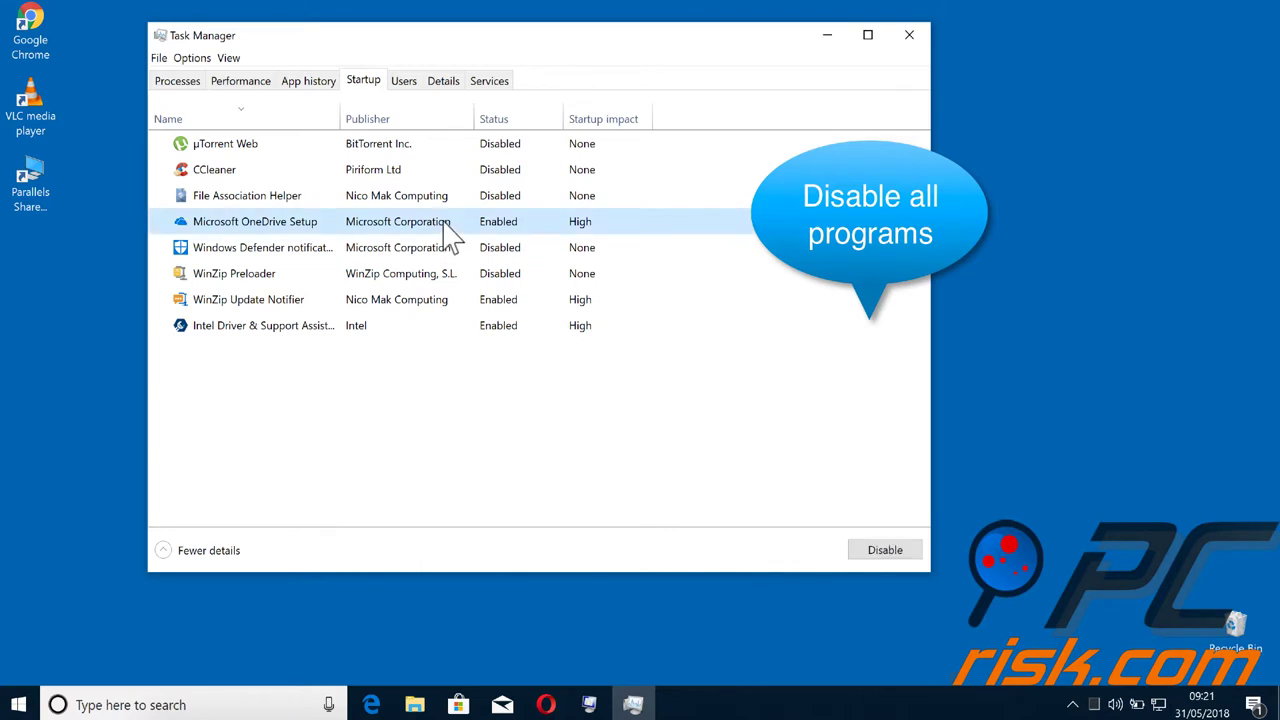
left_click(885, 551)
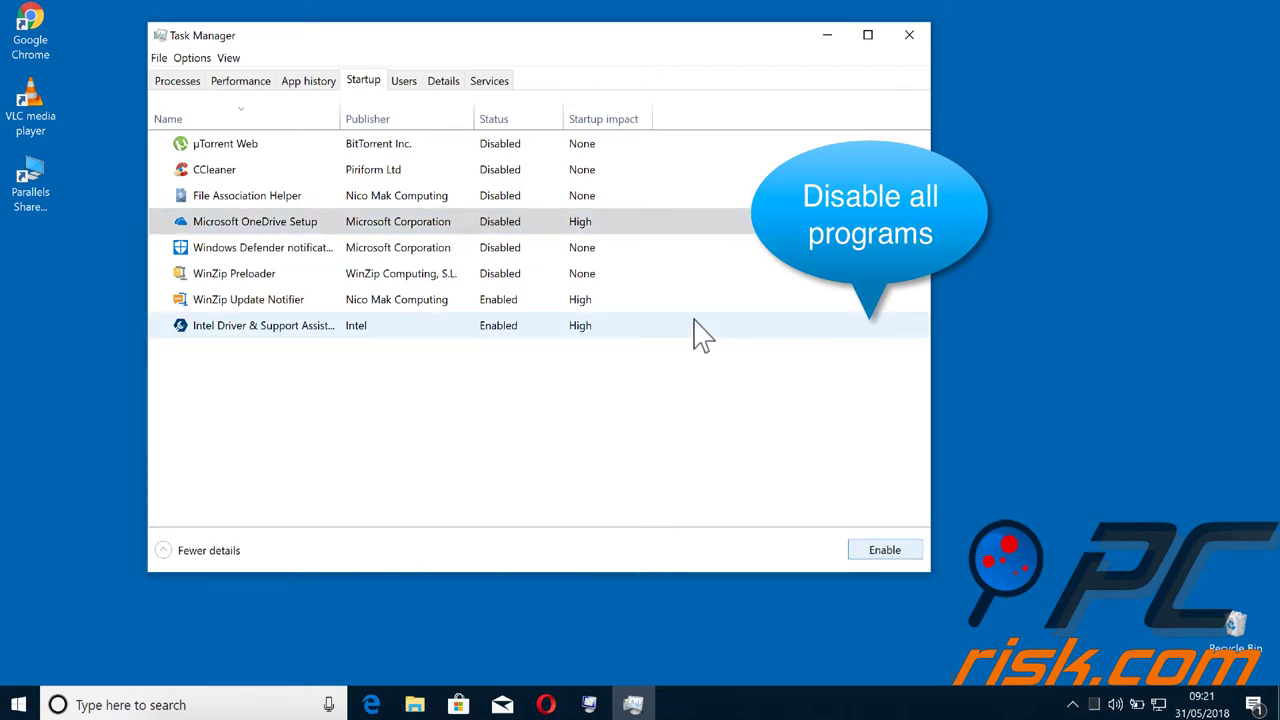
left_click(634, 300)
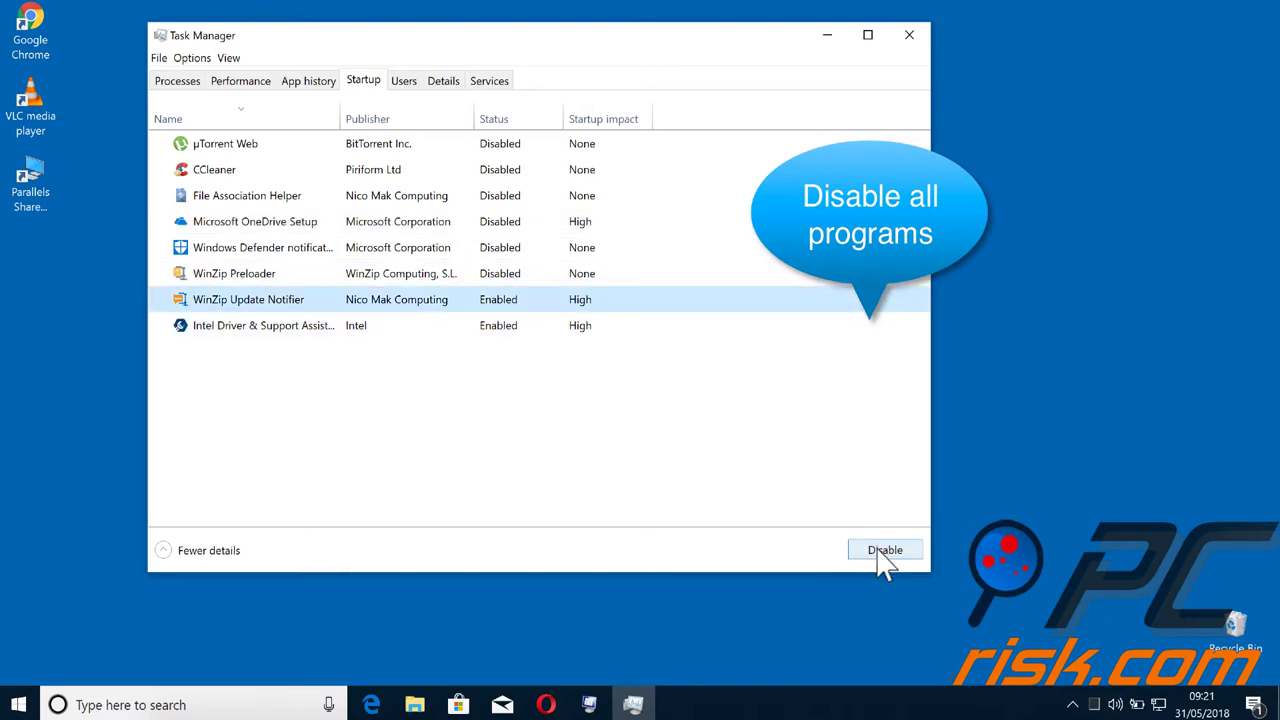
left_click(884, 553)
left_click(514, 330)
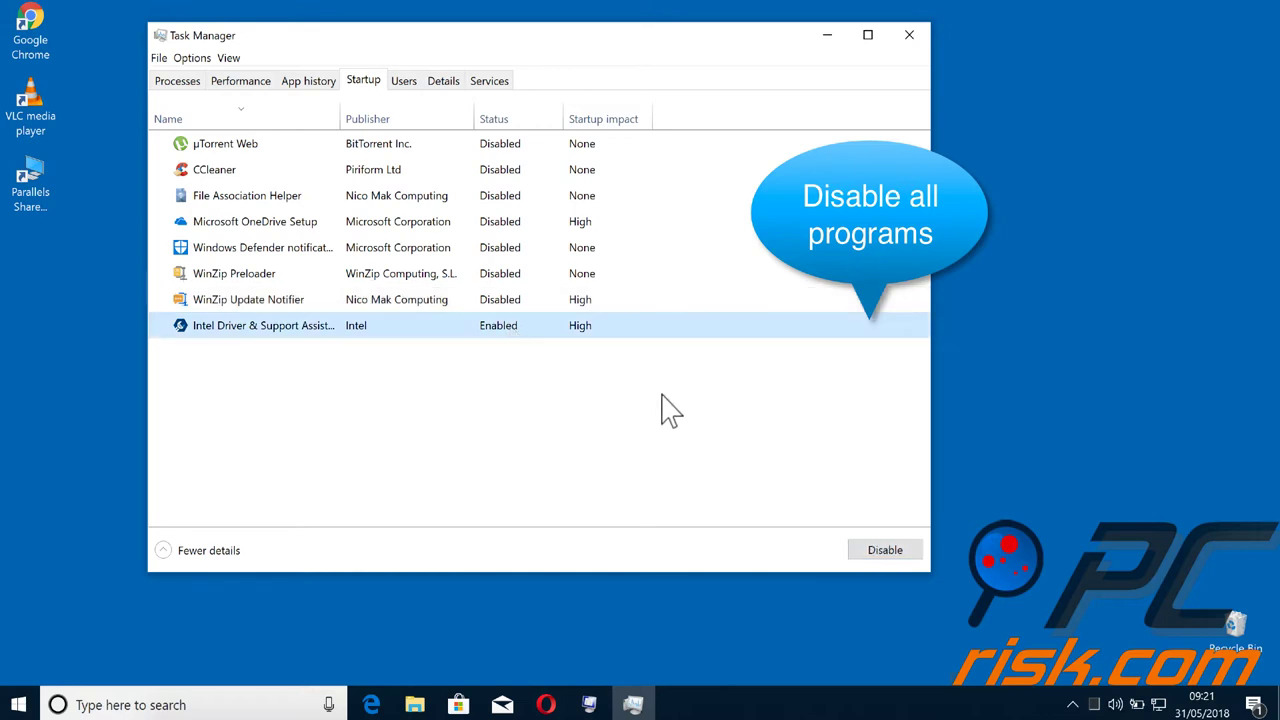
left_click(886, 558)
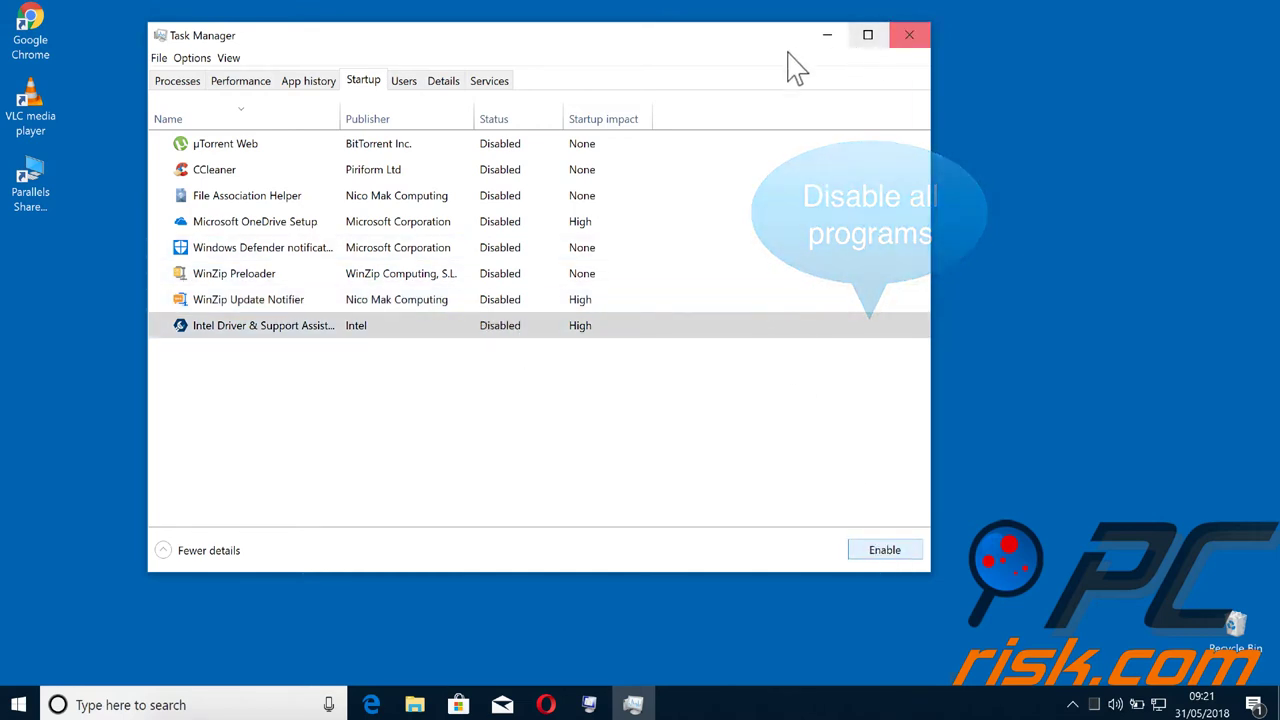
left_click(909, 36)
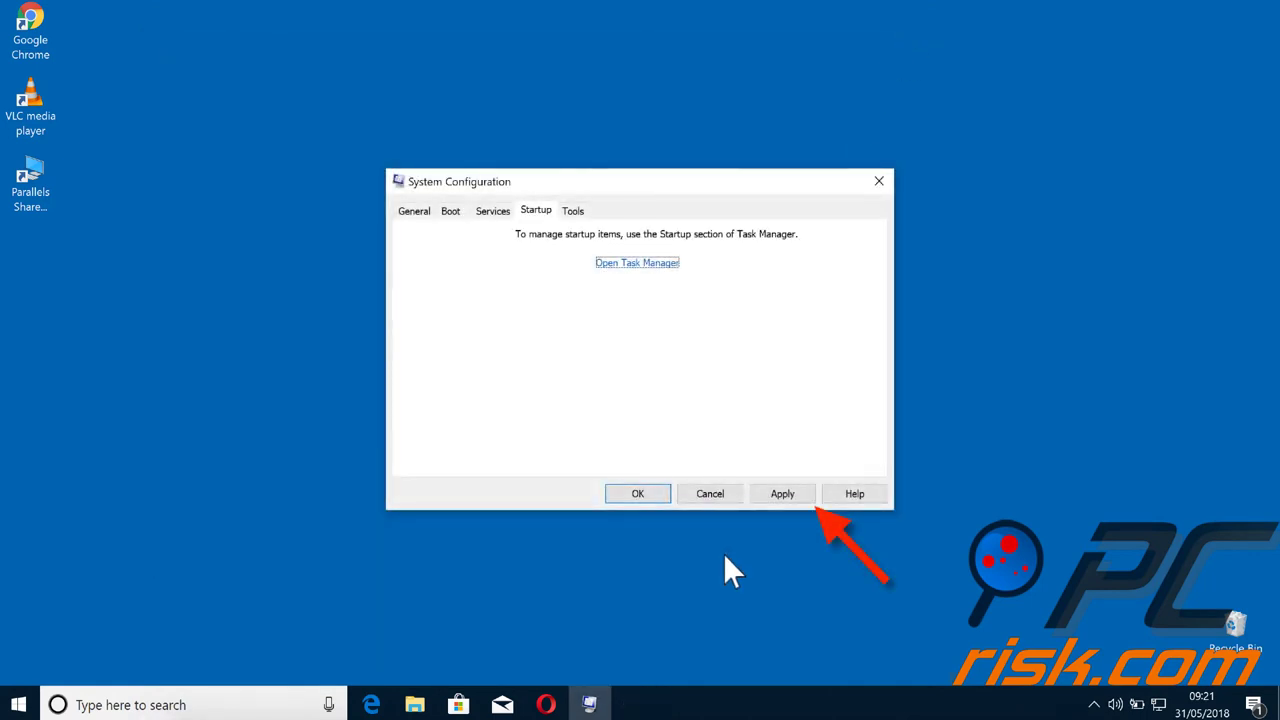
Step: Apply the System Configuration changes and exit without restarting the computer
left_click(783, 497)
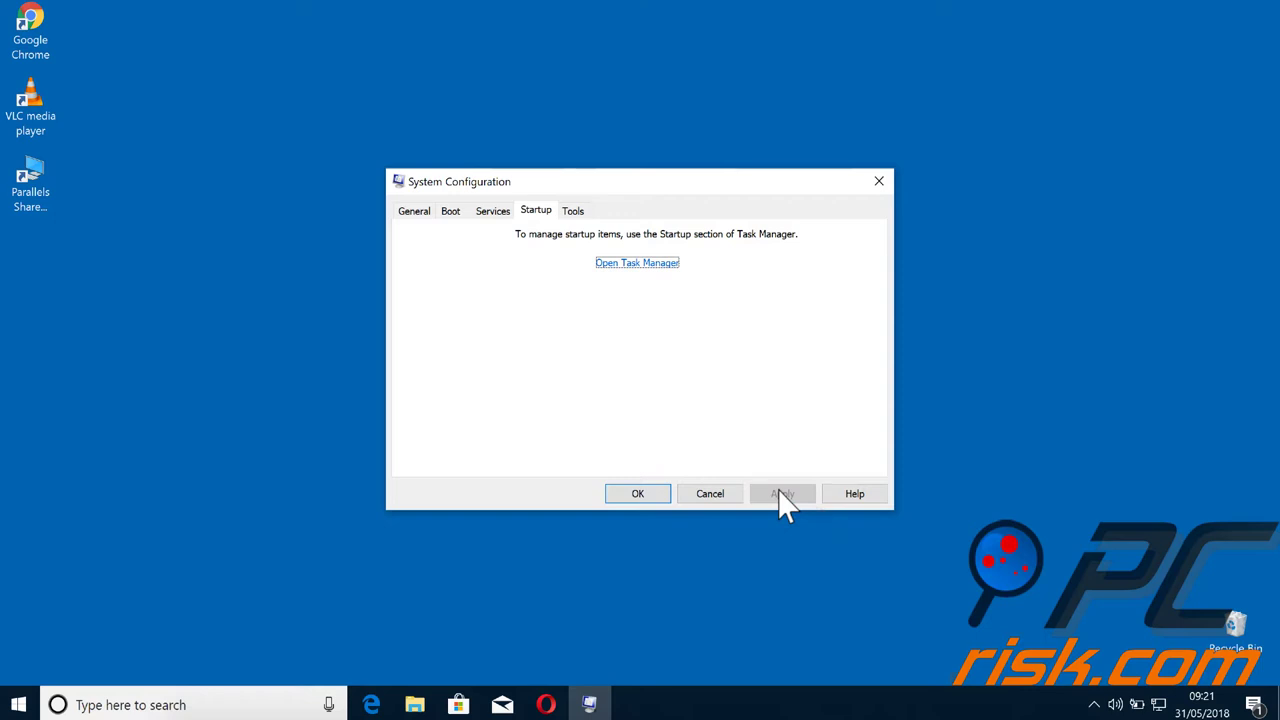
left_click(638, 494)
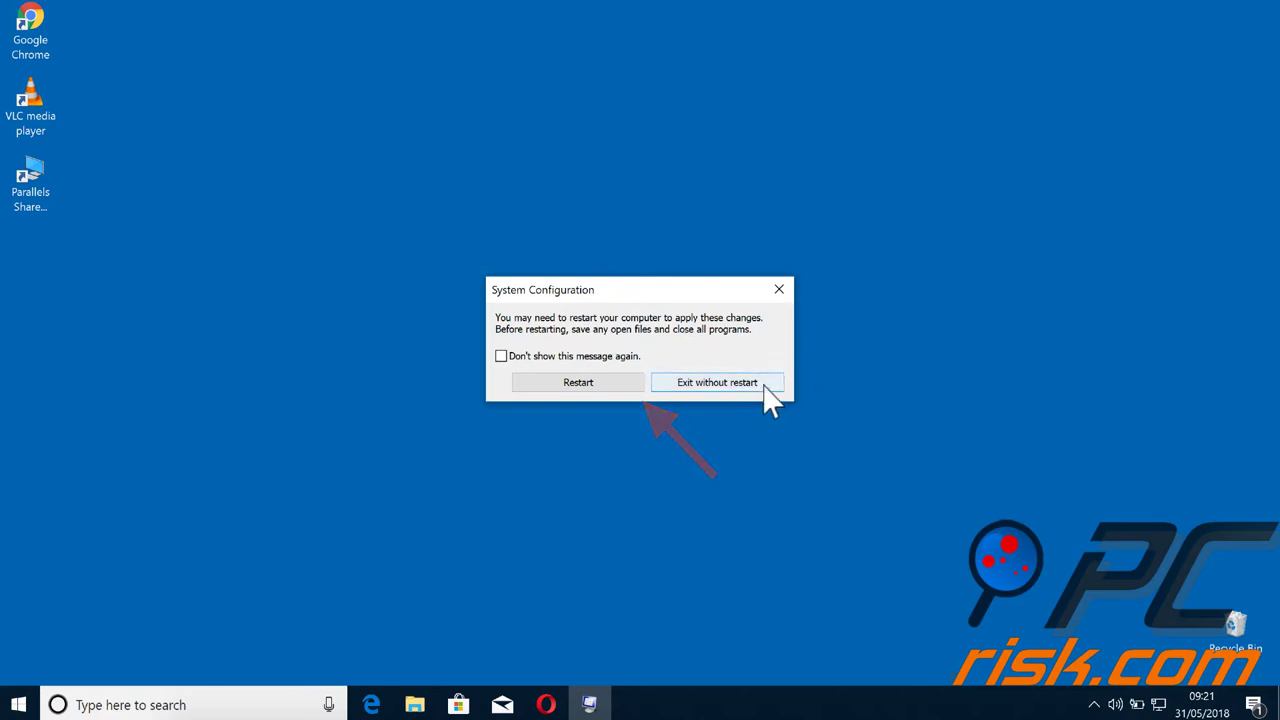
left_click(717, 382)
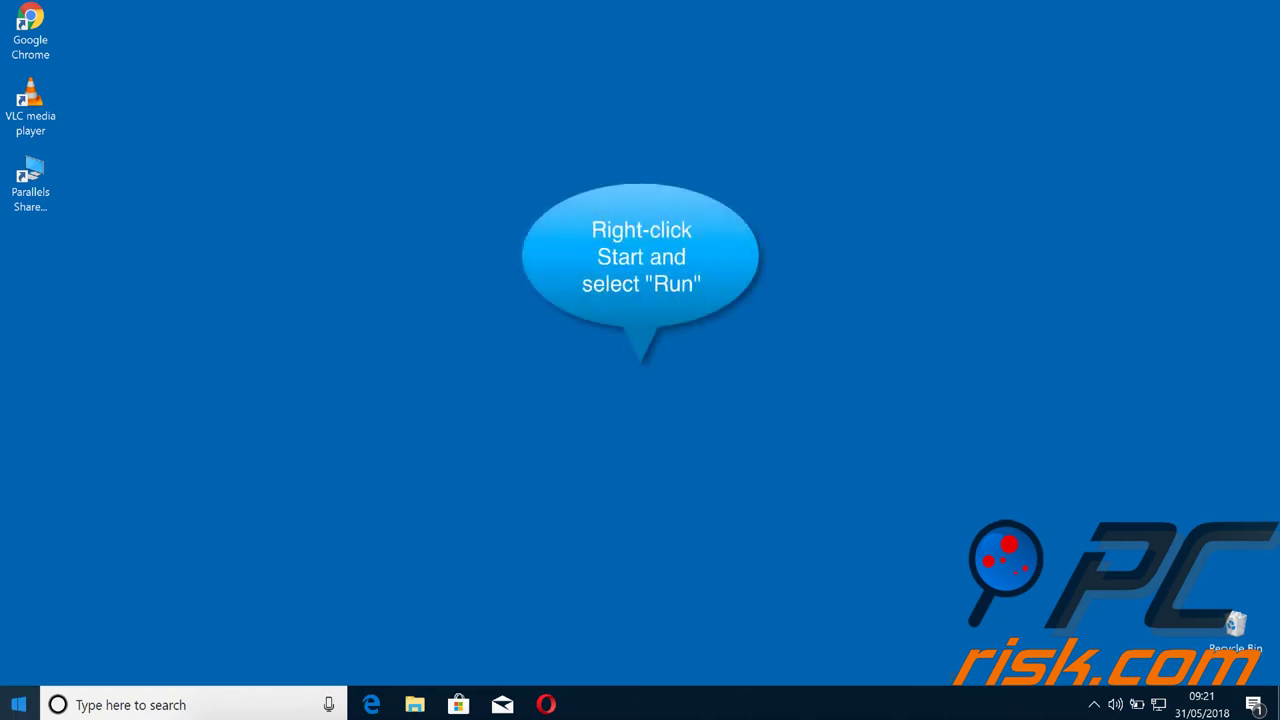
Step: Open System Properties by running sysdm.cpl from the Run dialog
right_click(22, 706)
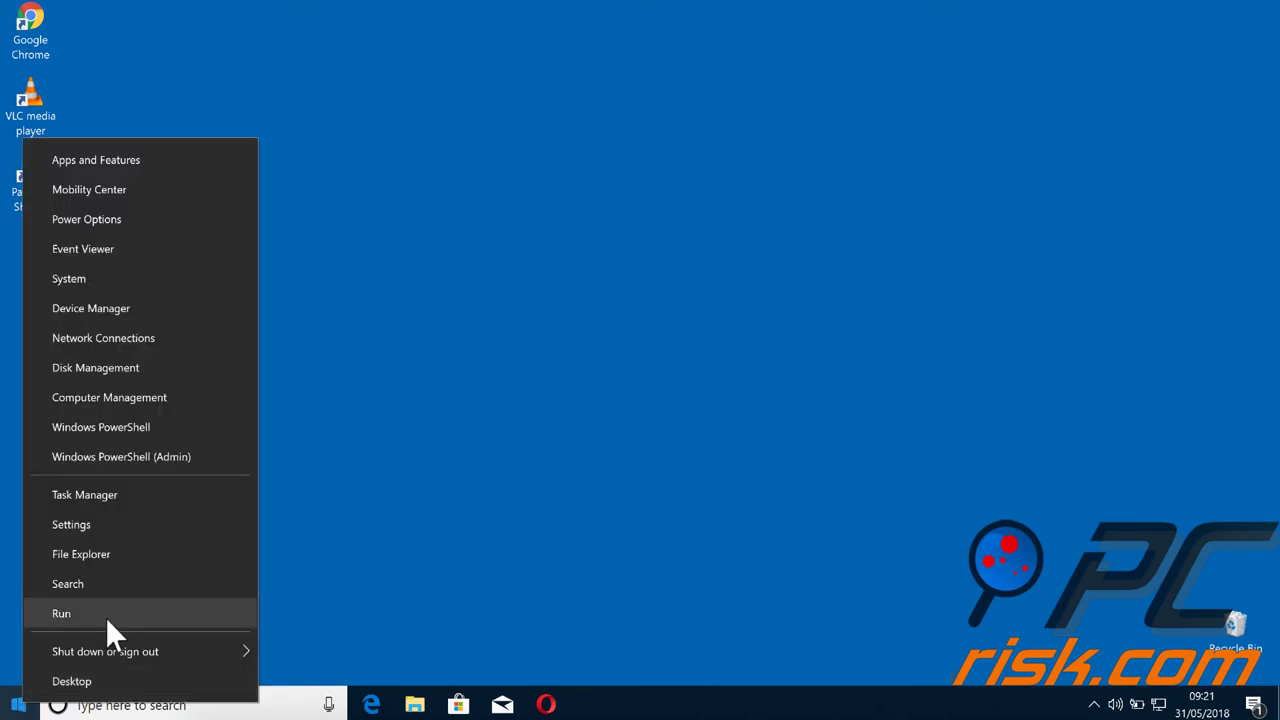
left_click(107, 617)
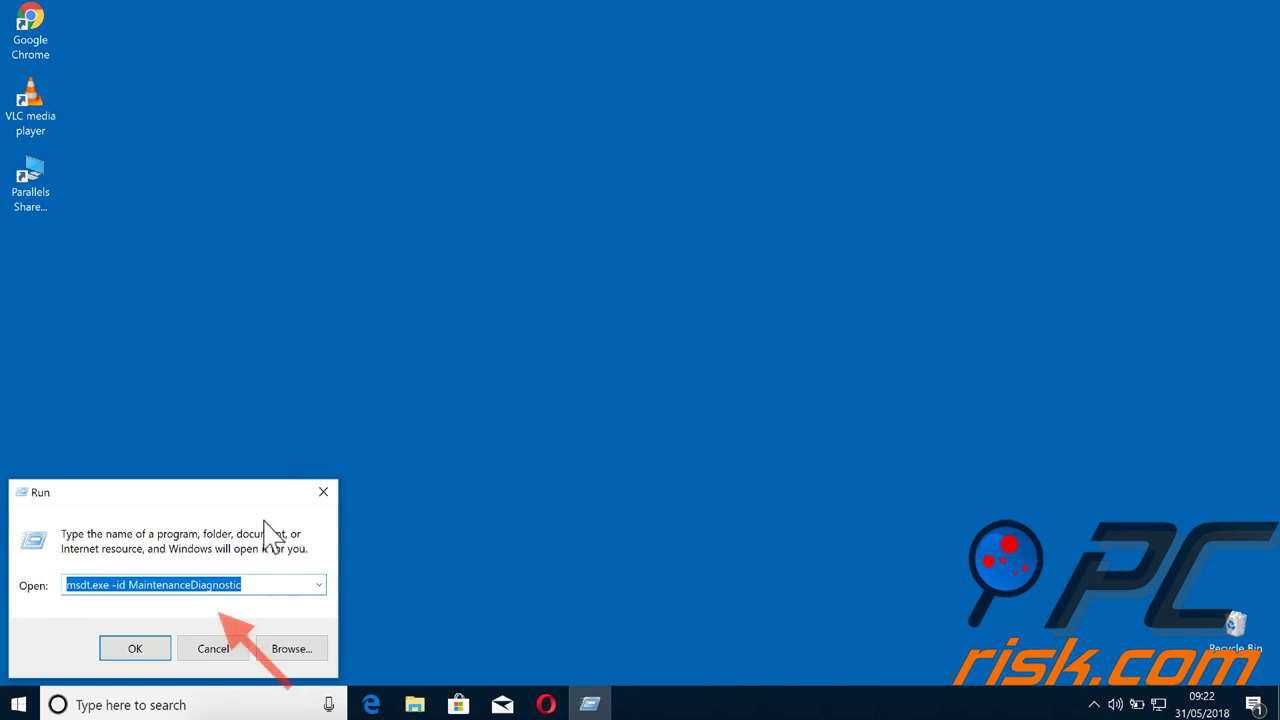
type("s")
left_click(107, 620)
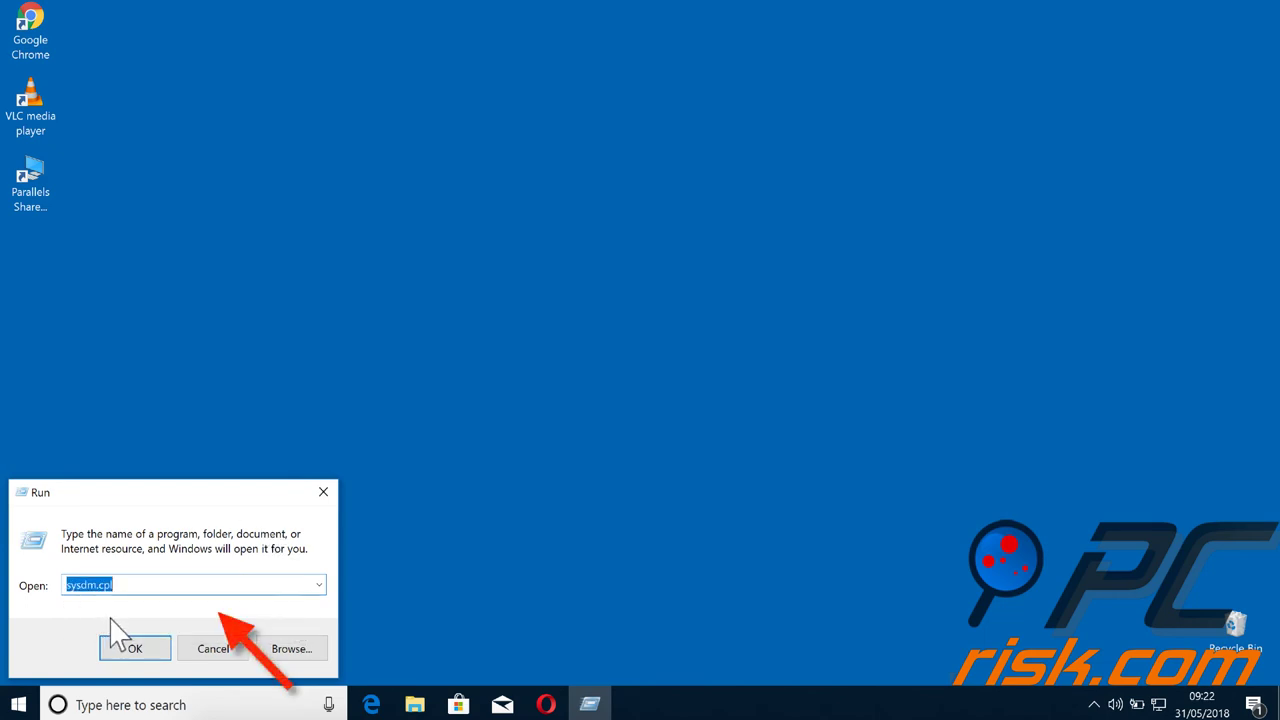
left_click(164, 588)
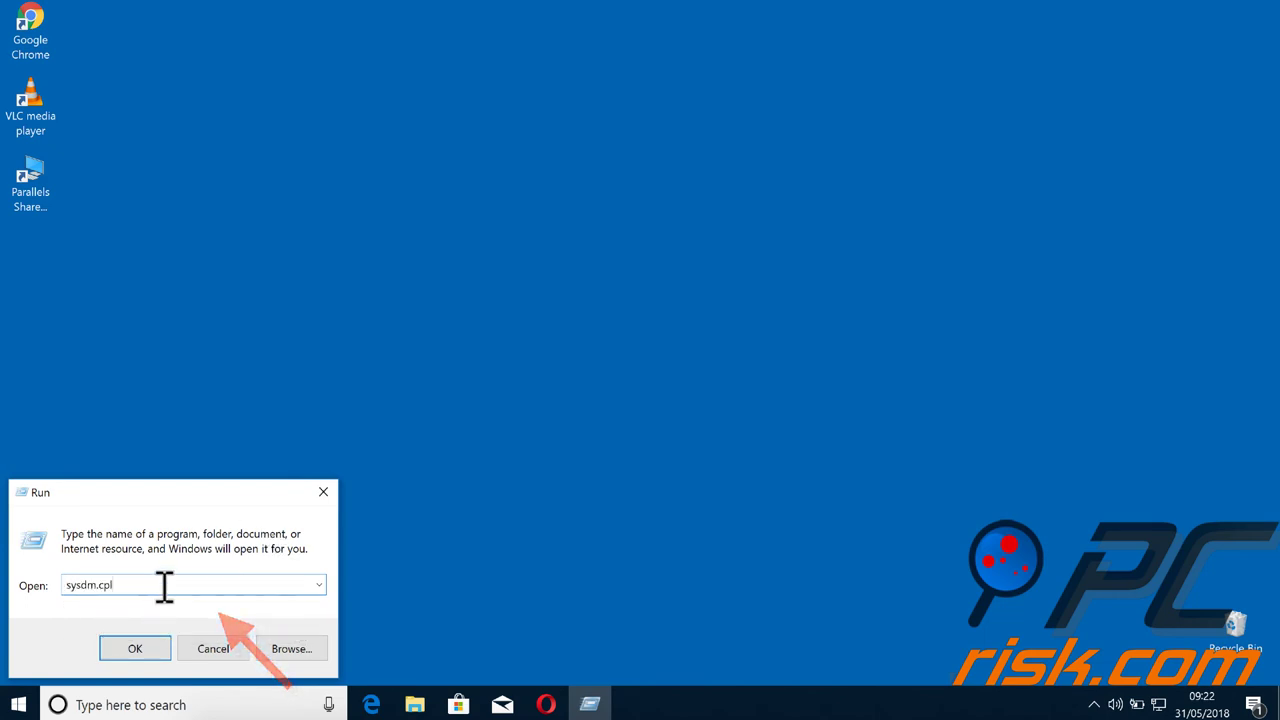
left_click(145, 648)
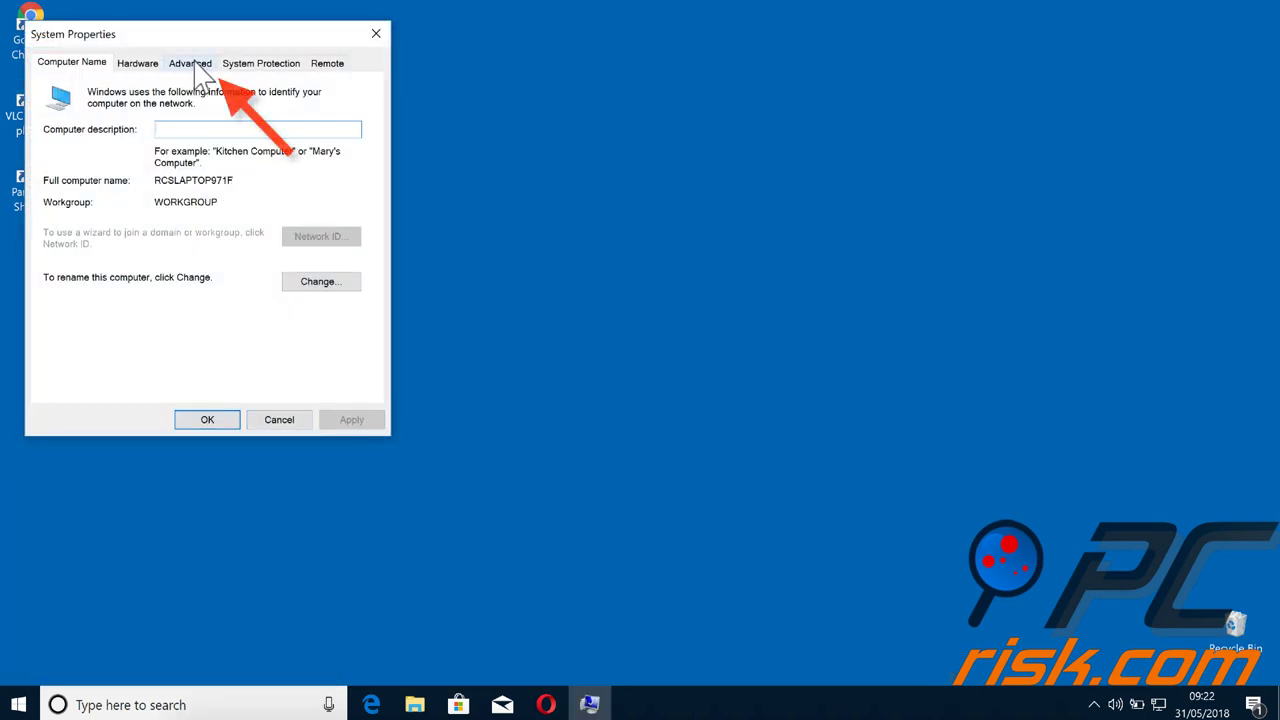
Step: Choose Adjust for best performance in the Performance Options visual effects, and close both system dialogs without applying
left_click(196, 68)
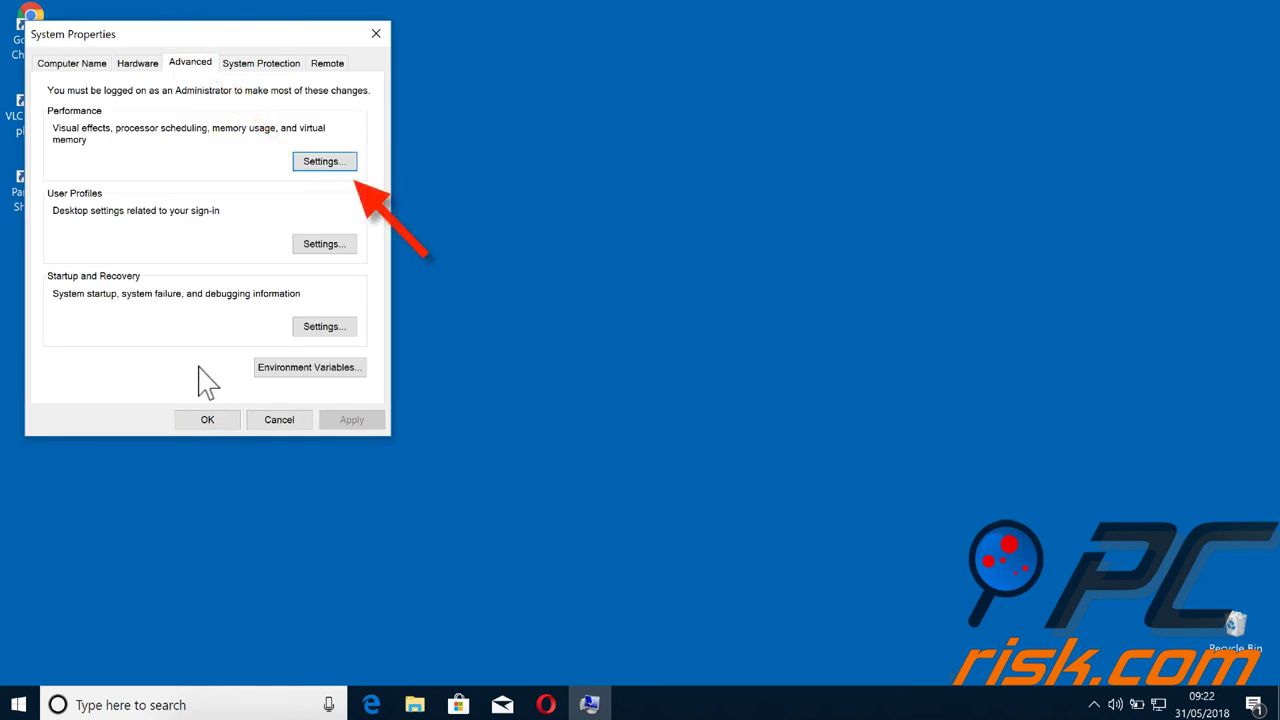
left_click(343, 168)
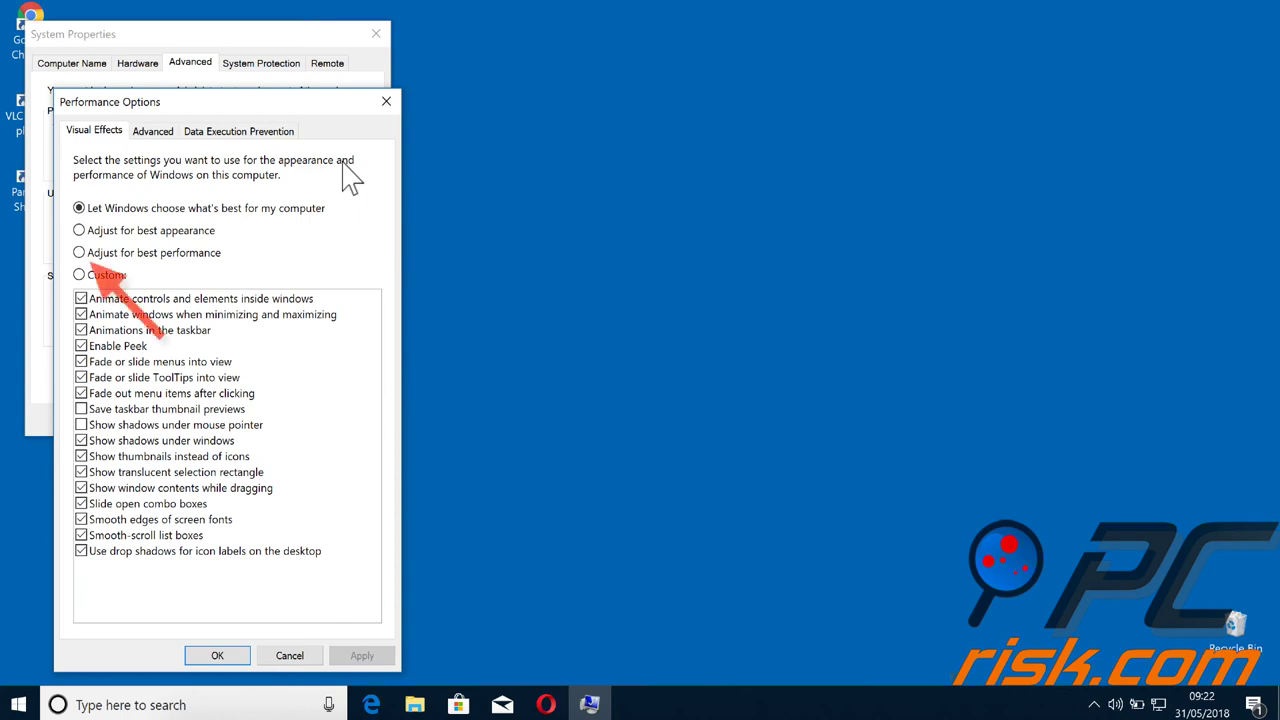
left_click(219, 252)
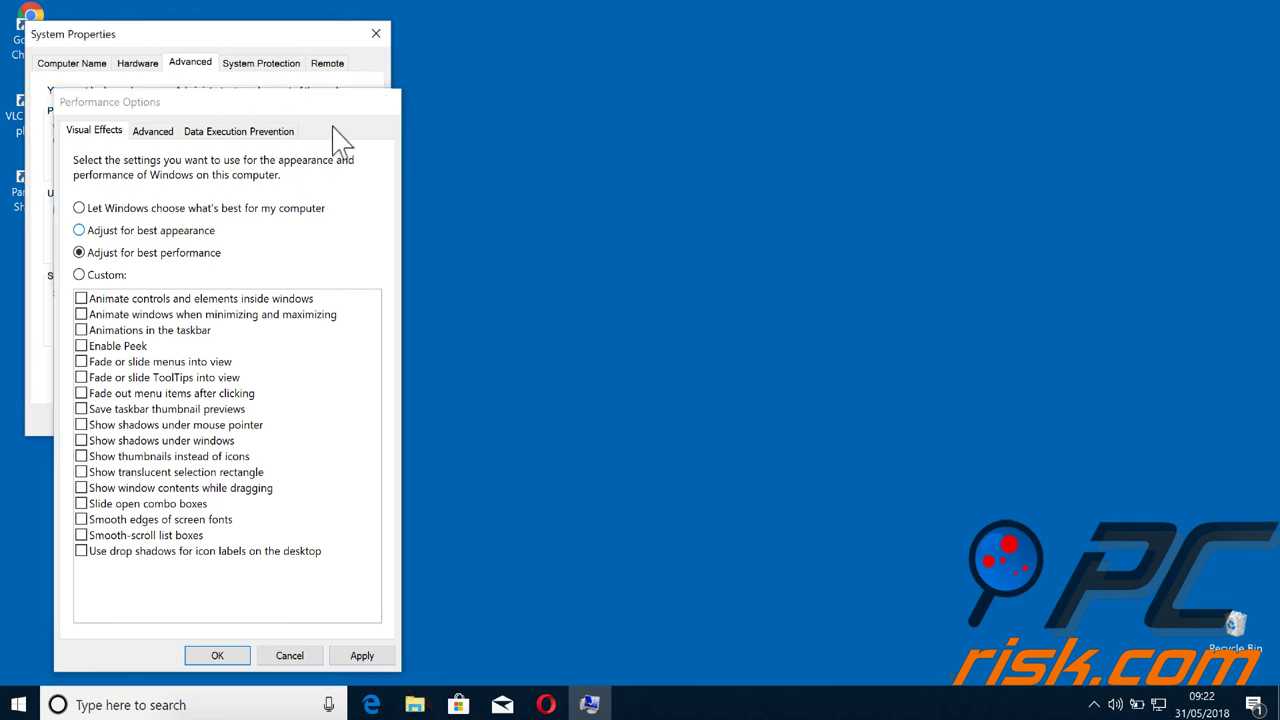
left_click(386, 101)
left_click(376, 34)
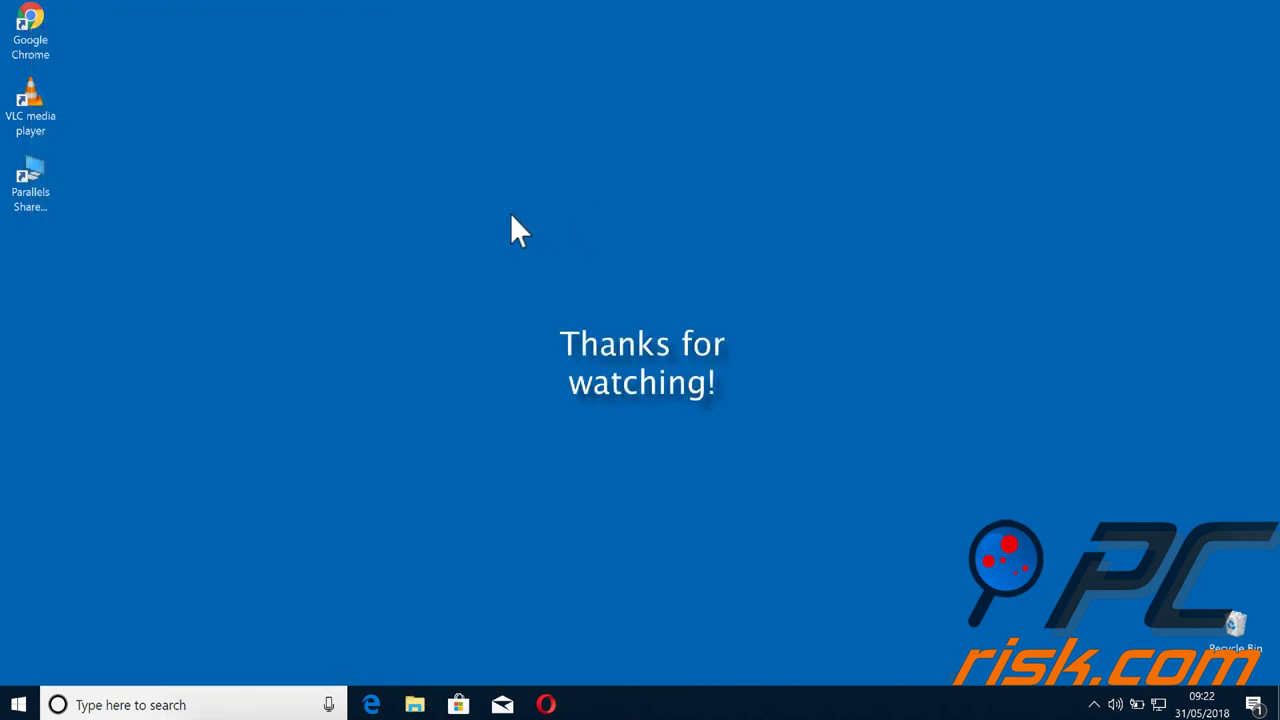